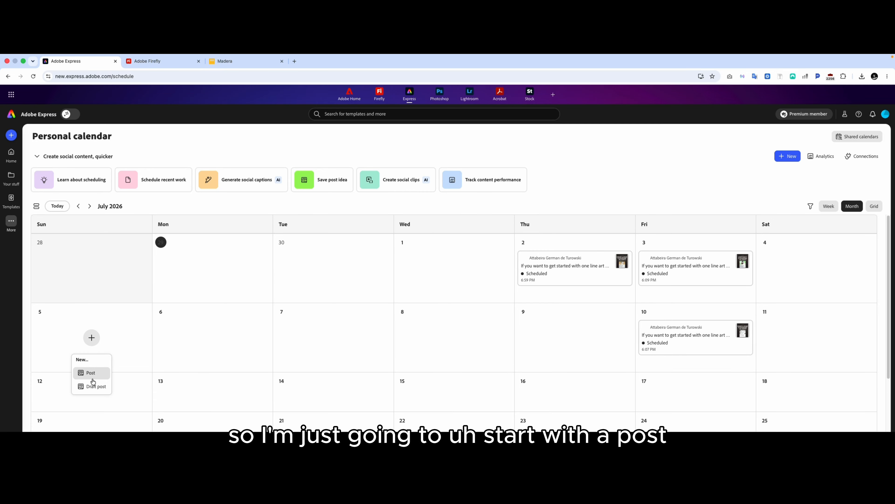
Start a new post on July 5 and choose the connected Facebook, Instagram and Pinterest accounts as its channels.
{"action": "left_click", "coordinate": [91, 373]}
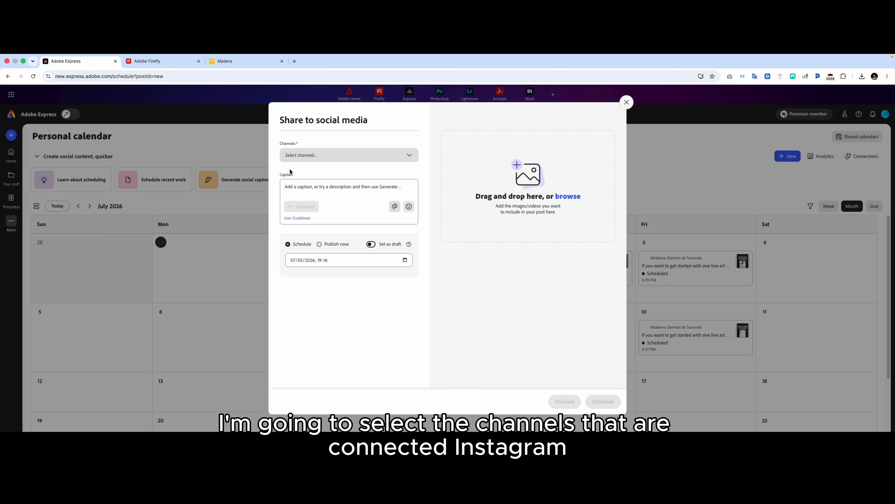
{"action": "left_click", "coordinate": [296, 157]}
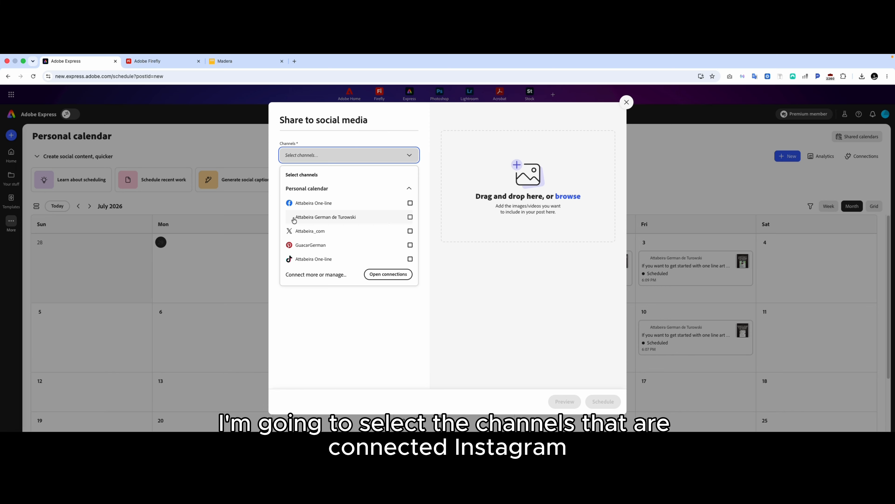
{"action": "left_click", "coordinate": [293, 217]}
{"action": "left_click", "coordinate": [295, 203]}
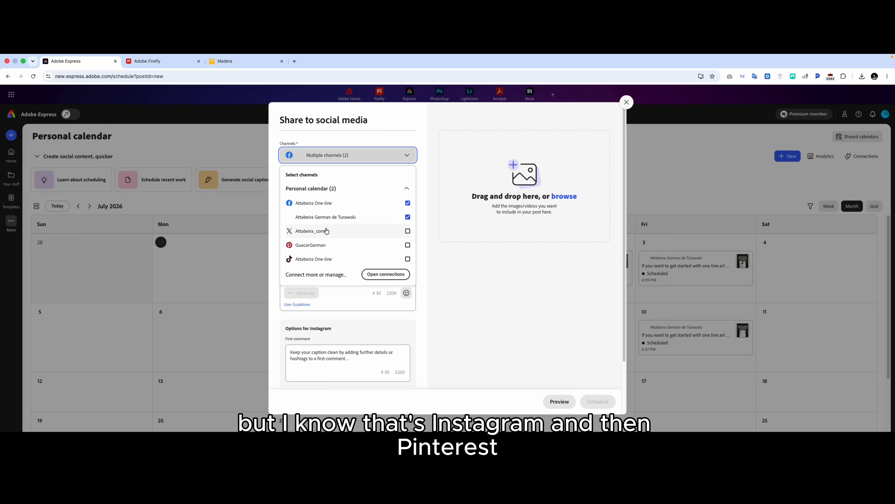
{"action": "left_click", "coordinate": [320, 244]}
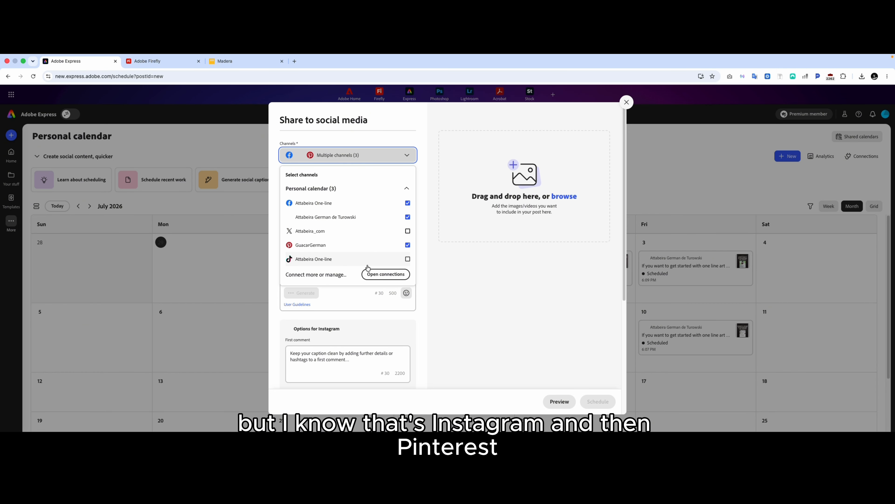
{"action": "left_click", "coordinate": [381, 303]}
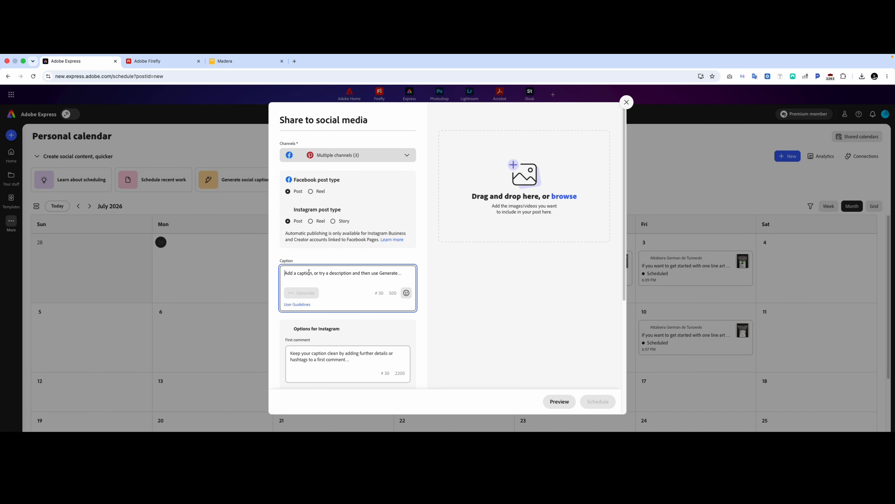
{"action": "left_click", "coordinate": [317, 257]}
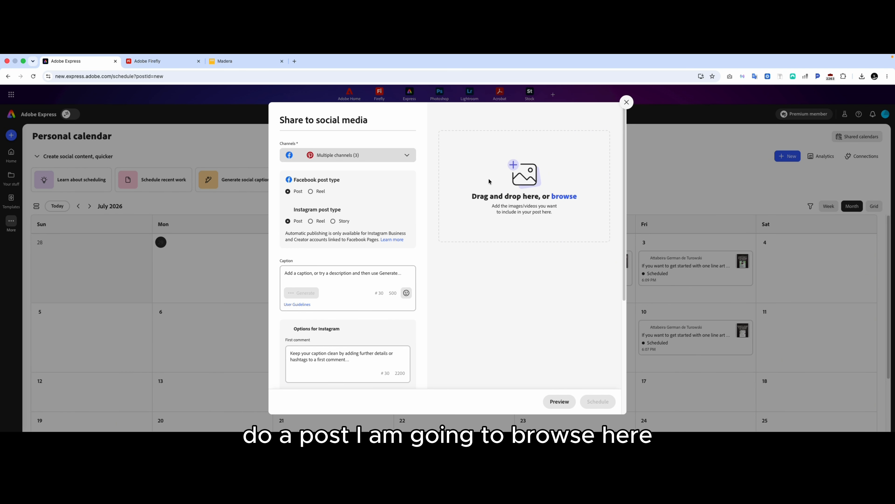
Browse the stored files for the Café Essentials design and upload all six of its pages to the post.
{"action": "left_click", "coordinate": [559, 196]}
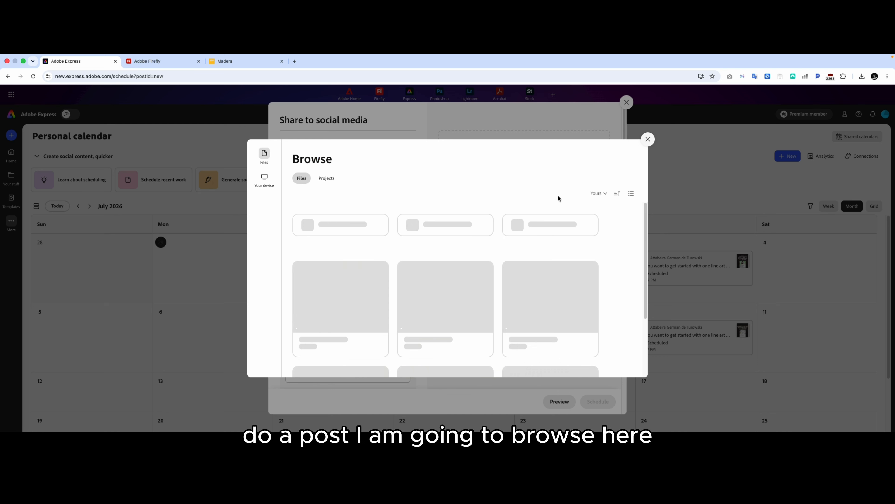
{"action": "left_click", "coordinate": [325, 178]}
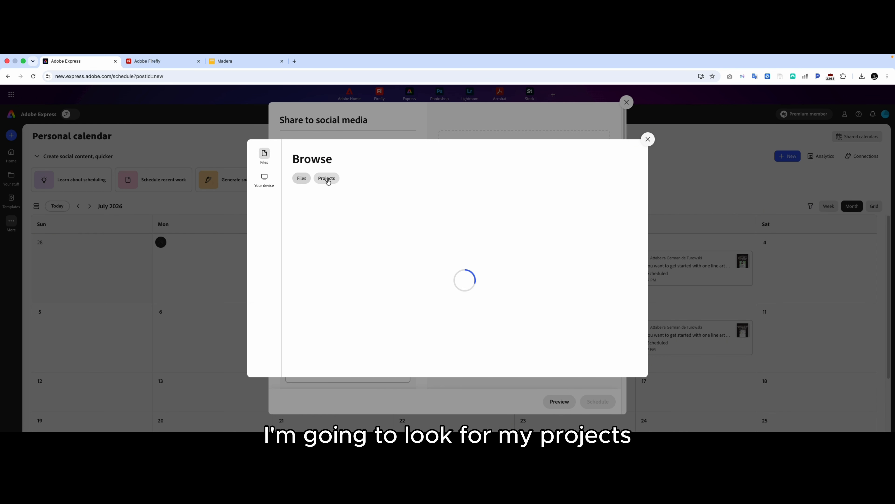
{"action": "left_click", "coordinate": [302, 179]}
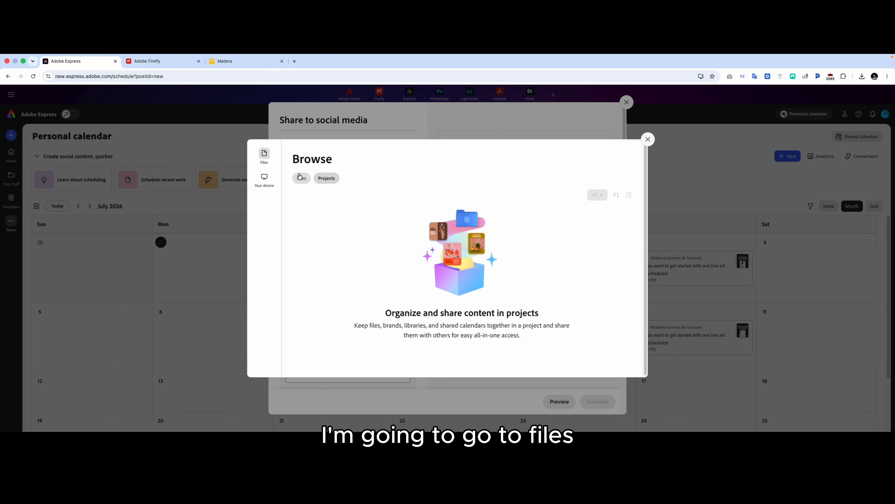
{"action": "left_click", "coordinate": [336, 309]}
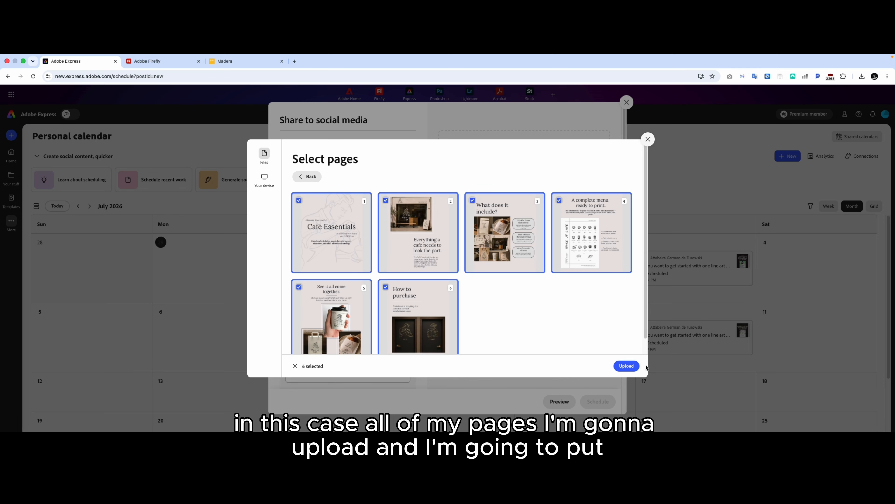
{"action": "left_click", "coordinate": [626, 365]}
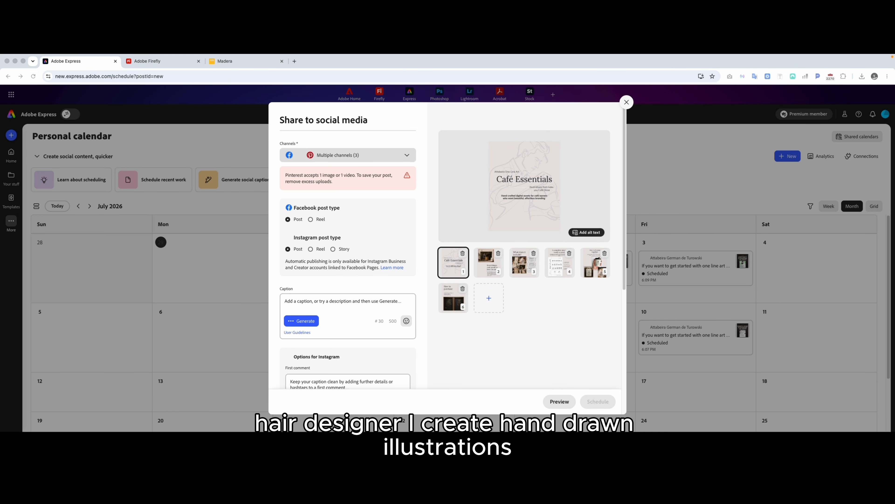
Write a caption offering hand-drawn coffee shop illustrations at $10 for the full set, inviting readers to drop a coffee emoji in the comments for details.
{"action": "left_click", "coordinate": [358, 300]}
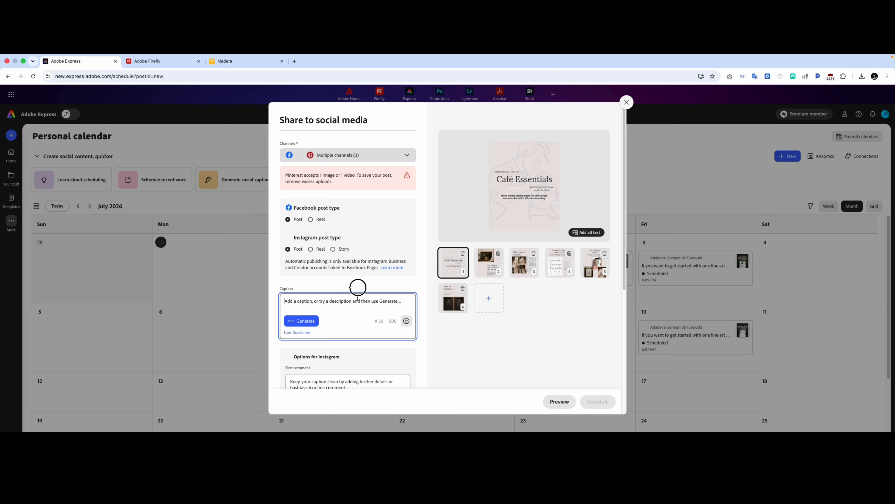
{"action": "type", "text": "Your café deserves branding that looks like you hired a designer. ☕ I create hand-drawn illustrations for coffee shops — baristas, drink icons, menu templates — starting at just $10 for the full set. Drop a ☕ in the comments and I'll send you the details!"}
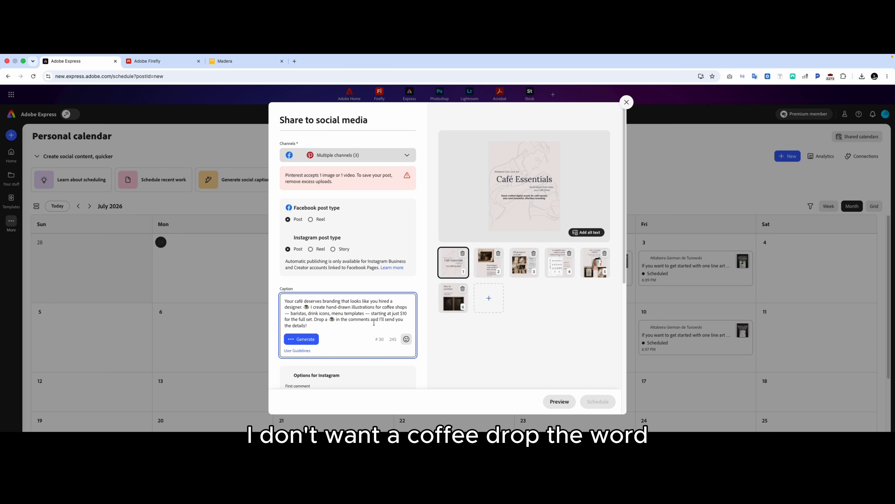
Replace the coffee emoji in the caption's closing call to action with the word "COFFEE" in quotation marks.
{"action": "left_click", "coordinate": [334, 320]}
{"action": "key", "text": "BackSpace"}
{"action": "key", "text": "BackSpace"}
{"action": "key", "text": "BackSpace"}
{"action": "type", "text": "the word  "}
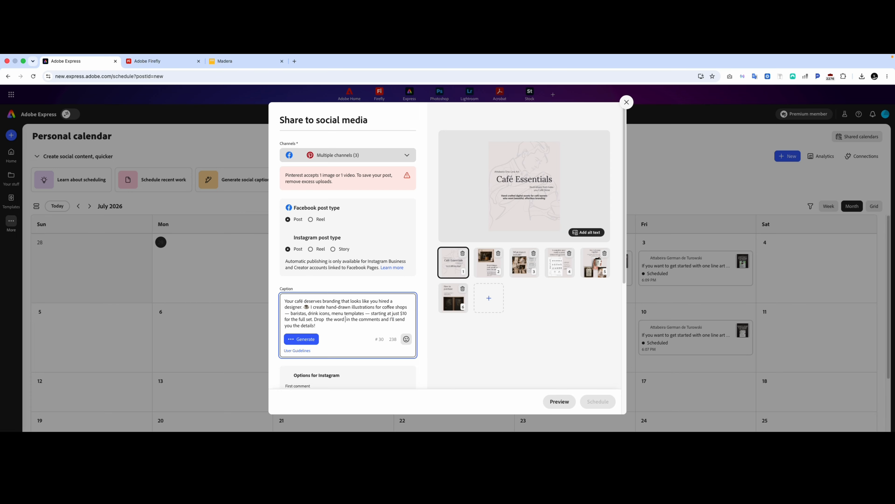
{"action": "type", "text": "\" "}
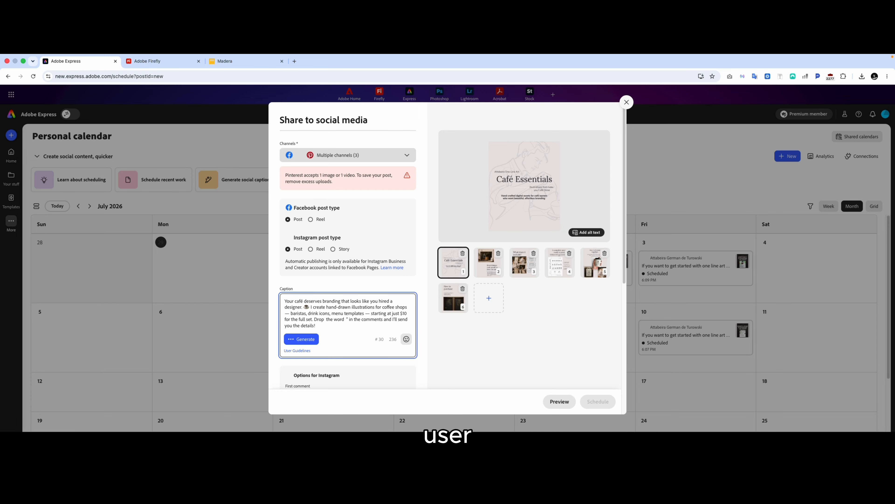
{"action": "type", "text": "COD"}
{"action": "key", "text": "BackSpace"}
{"action": "type", "text": "FFEE"}
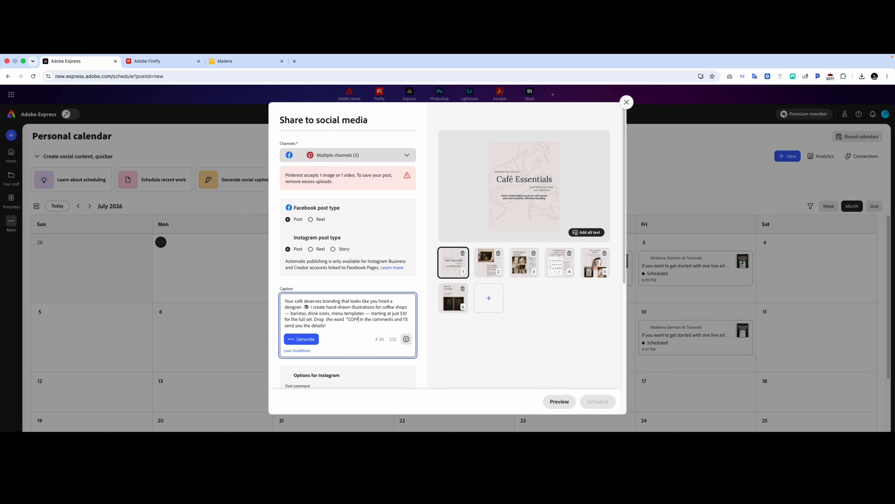
{"action": "type", "text": "\""}
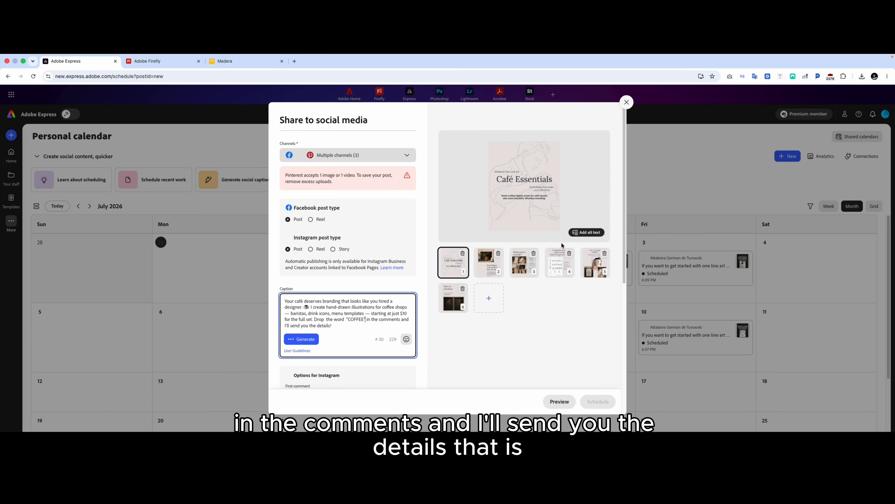
Review the uploaded pages one by one, from the second page through the "How to purchase" page.
{"action": "left_click", "coordinate": [488, 262]}
{"action": "left_click", "coordinate": [524, 263]}
{"action": "left_click", "coordinate": [558, 252]}
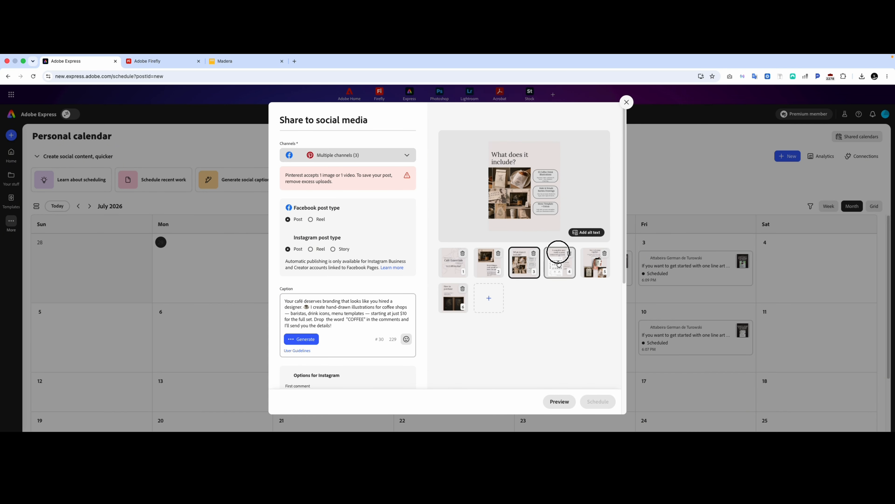
{"action": "left_click", "coordinate": [595, 263]}
{"action": "left_click", "coordinate": [455, 305]}
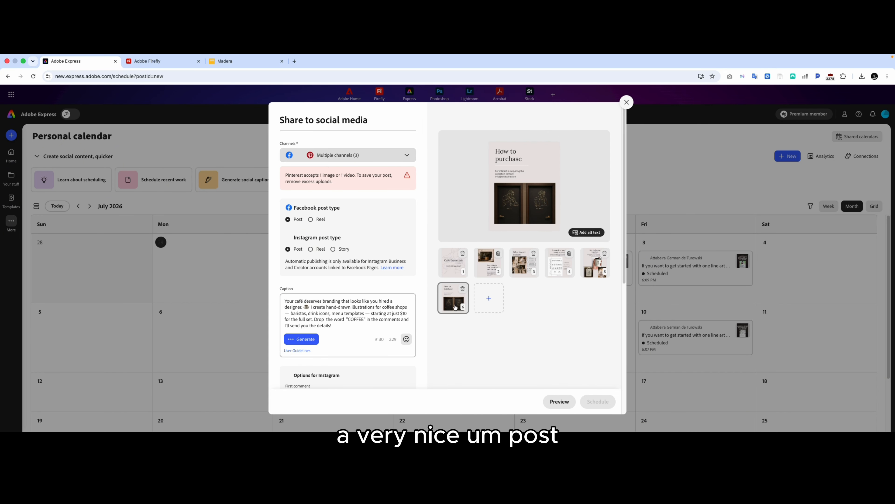
Find and select the Oneartsocial board in the Pinterest options.
{"action": "scroll", "coordinate": [348, 327], "scroll_direction": "down", "scroll_amount": 5}
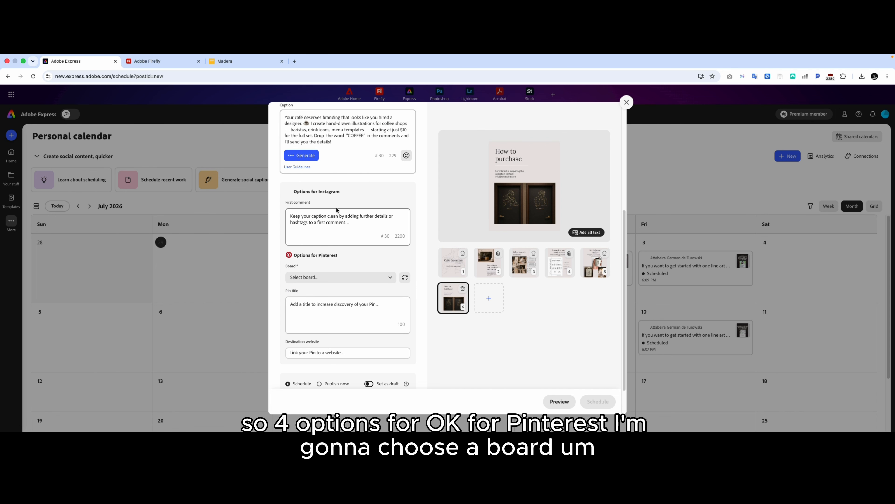
{"action": "left_click", "coordinate": [320, 277]}
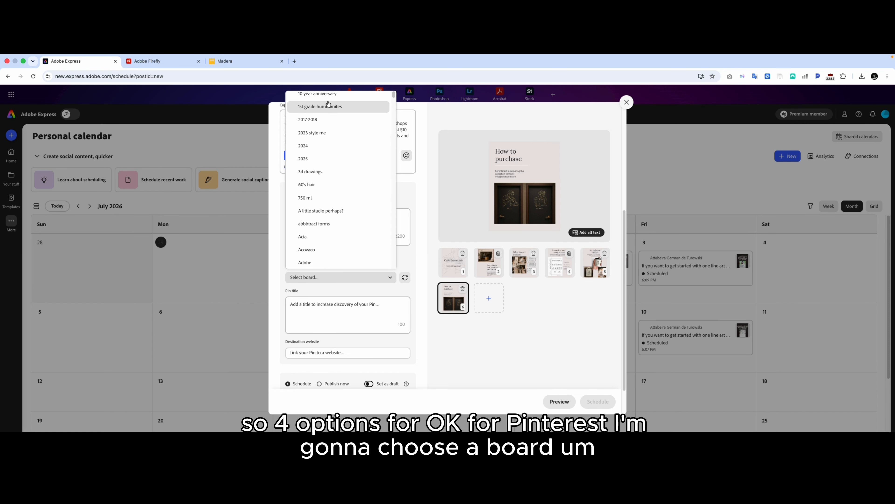
{"action": "left_click", "coordinate": [338, 291]}
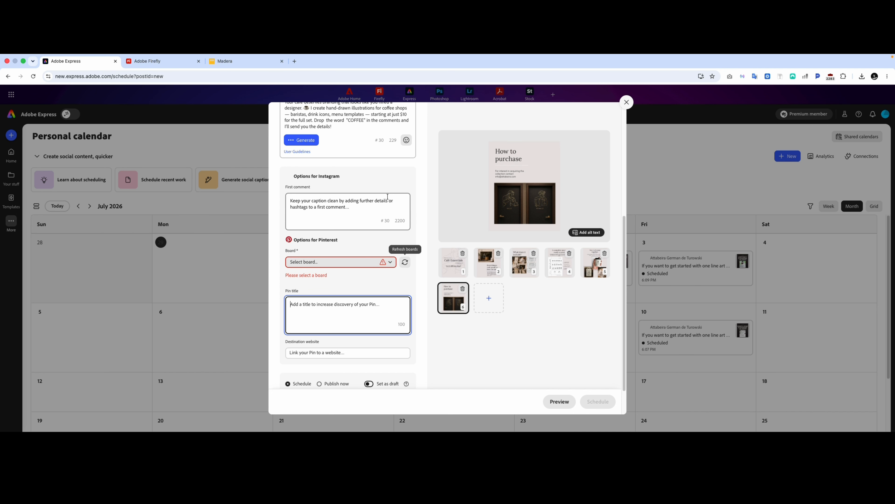
{"action": "scroll", "coordinate": [384, 200], "scroll_direction": "up", "scroll_amount": 6}
{"action": "scroll", "coordinate": [377, 261], "scroll_direction": "down", "scroll_amount": 6}
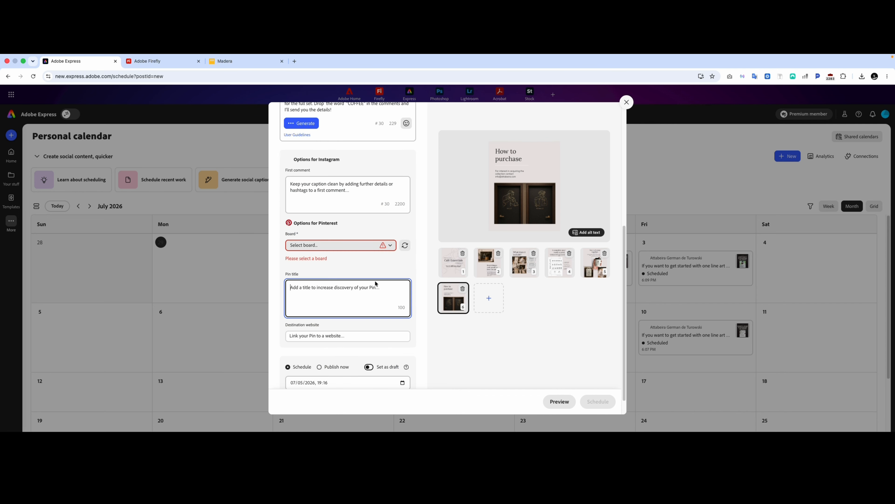
{"action": "left_click", "coordinate": [388, 245]}
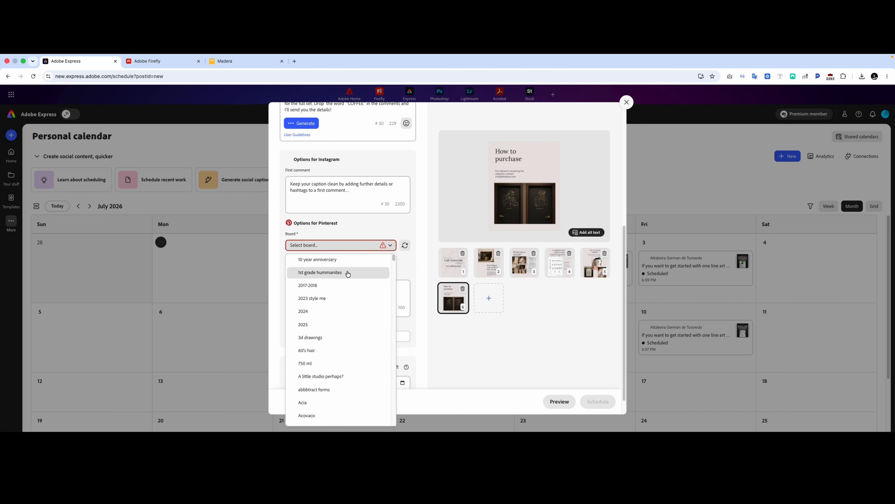
{"action": "scroll", "coordinate": [344, 277], "scroll_direction": "down", "scroll_amount": 1}
{"action": "left_click", "coordinate": [337, 244]}
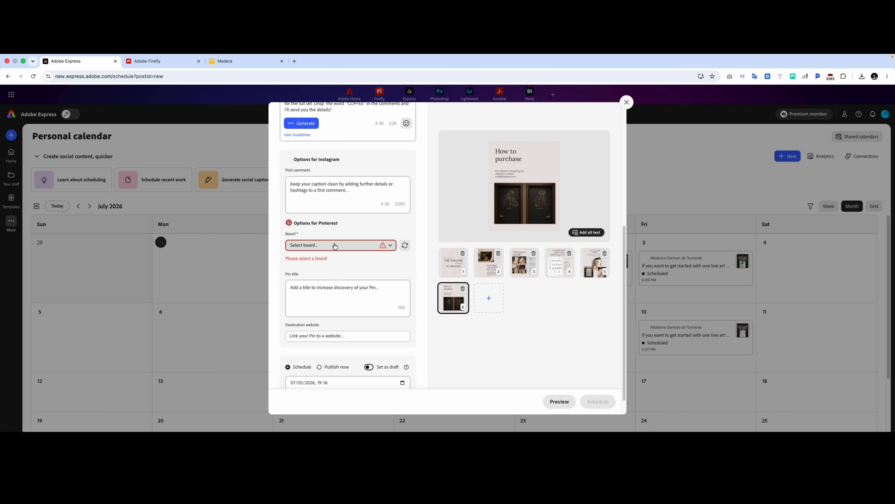
{"action": "left_click", "coordinate": [335, 245]}
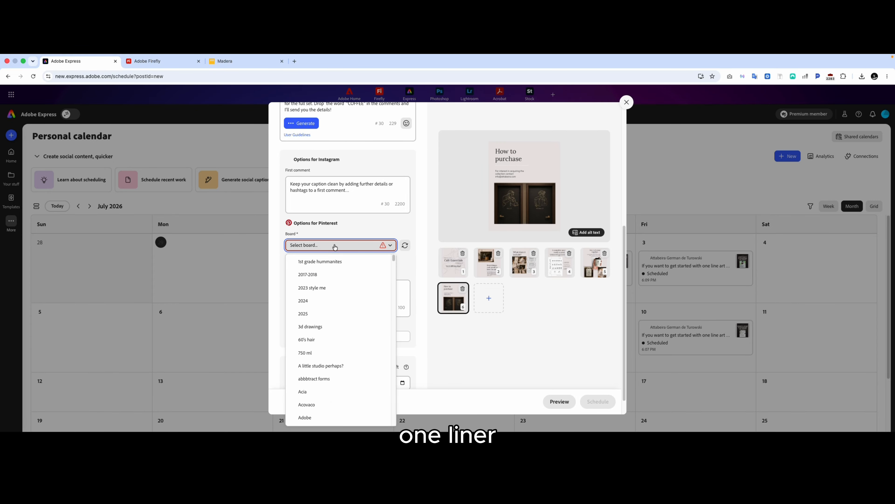
{"action": "scroll", "coordinate": [307, 396], "scroll_direction": "down", "scroll_amount": 10}
{"action": "scroll", "coordinate": [308, 395], "scroll_direction": "down", "scroll_amount": 20}
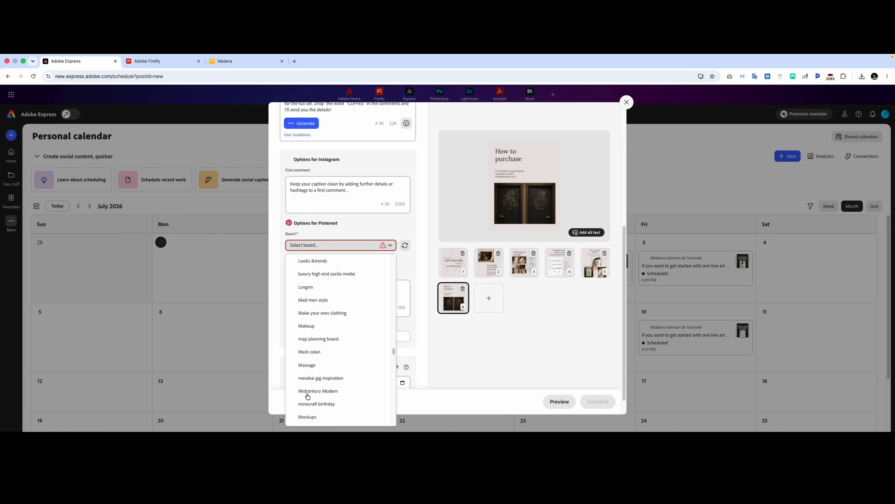
{"action": "scroll", "coordinate": [308, 395], "scroll_direction": "up", "scroll_amount": 10}
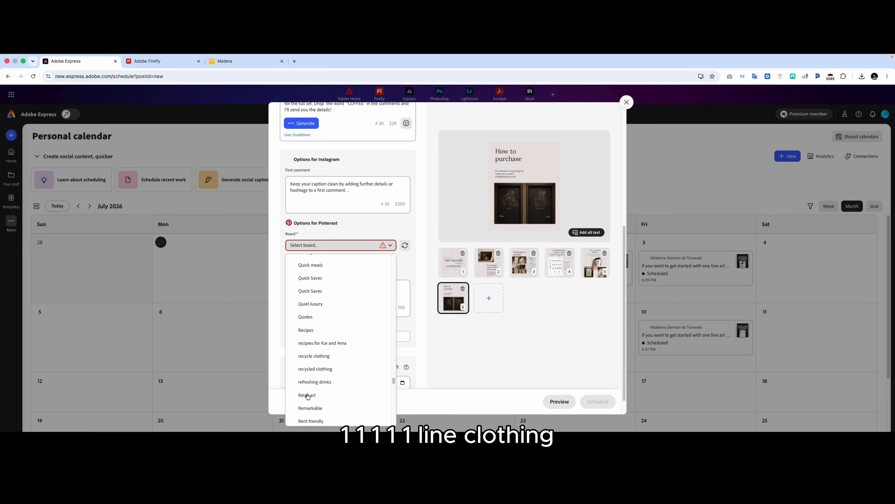
{"action": "scroll", "coordinate": [307, 396], "scroll_direction": "up", "scroll_amount": 5}
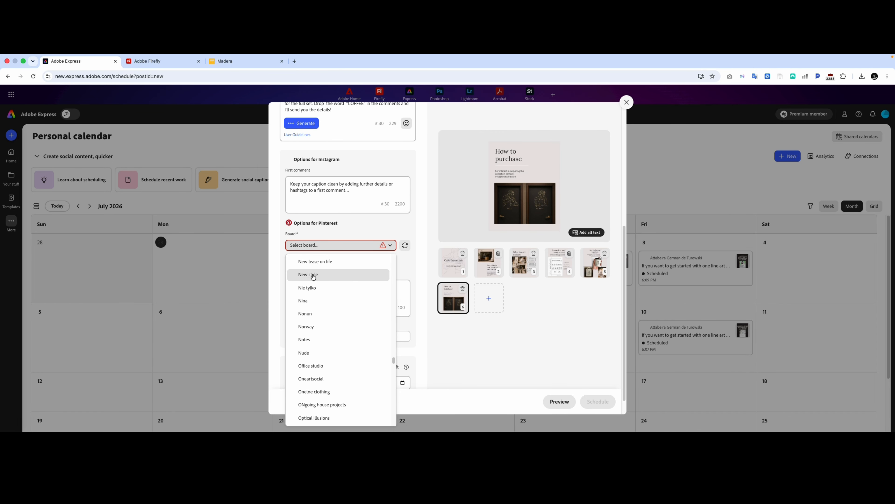
{"action": "left_click", "coordinate": [319, 245]}
{"action": "left_click", "coordinate": [319, 245]}
{"action": "left_click", "coordinate": [317, 379]}
Set the Pinterest pin title to "Cafe branding".
{"action": "left_click", "coordinate": [360, 302]}
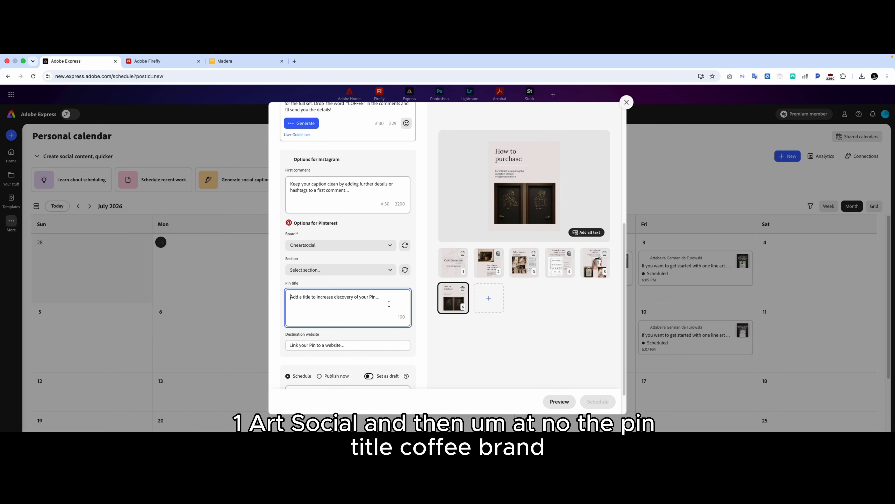
{"action": "type", "text": "C"}
{"action": "key", "text": "BackSpace"}
{"action": "key", "text": "BackSpace"}
{"action": "key", "text": "BackSpace"}
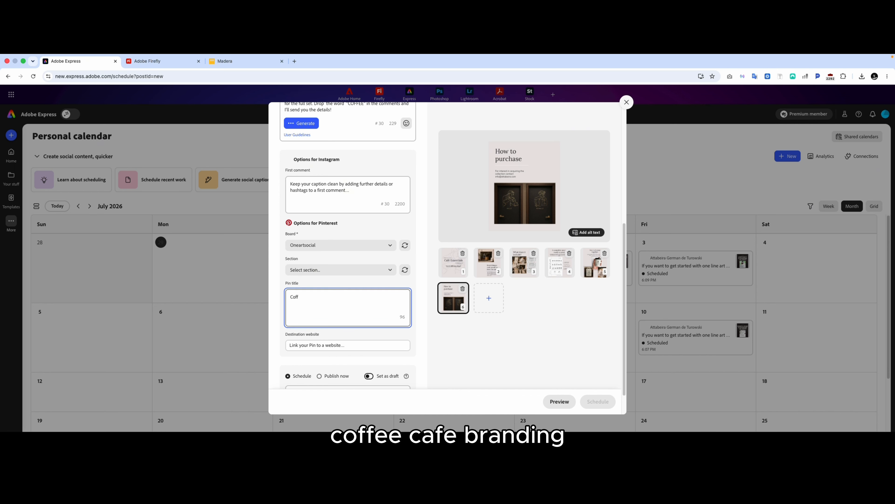
{"action": "type", "text": "afe branding"}
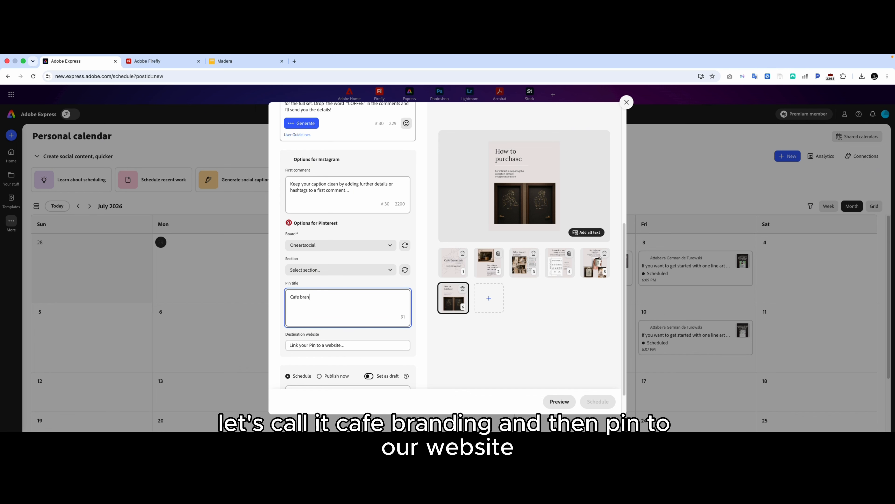
Set the pin's destination website to attabeira.com.
{"action": "left_click", "coordinate": [404, 348]}
{"action": "type", "text": "atta"}
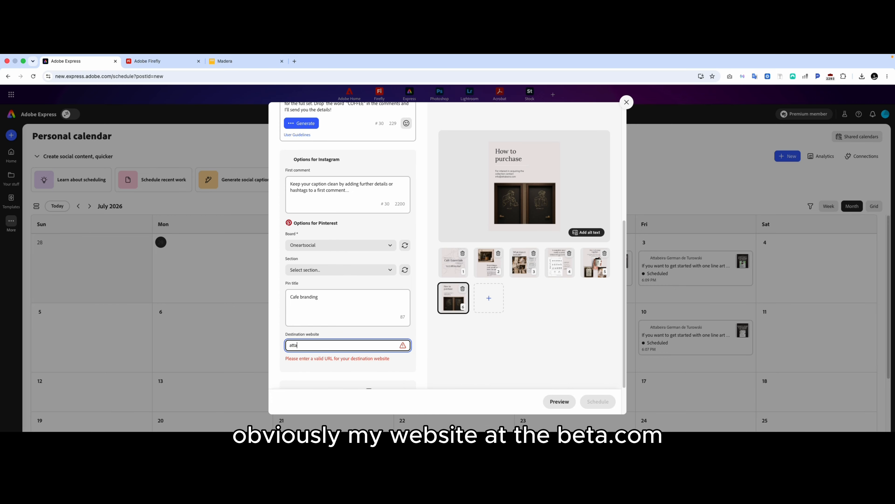
{"action": "type", "text": "beira.com"}
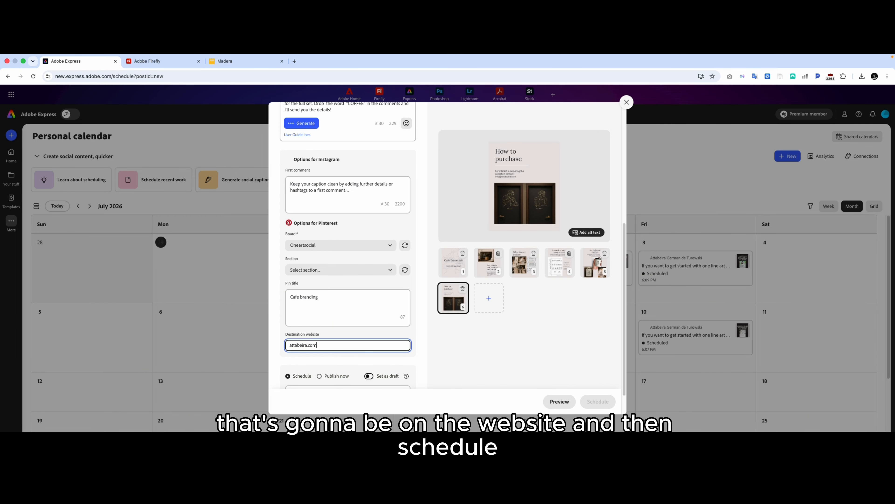
{"action": "scroll", "coordinate": [334, 293], "scroll_direction": "down", "scroll_amount": 2}
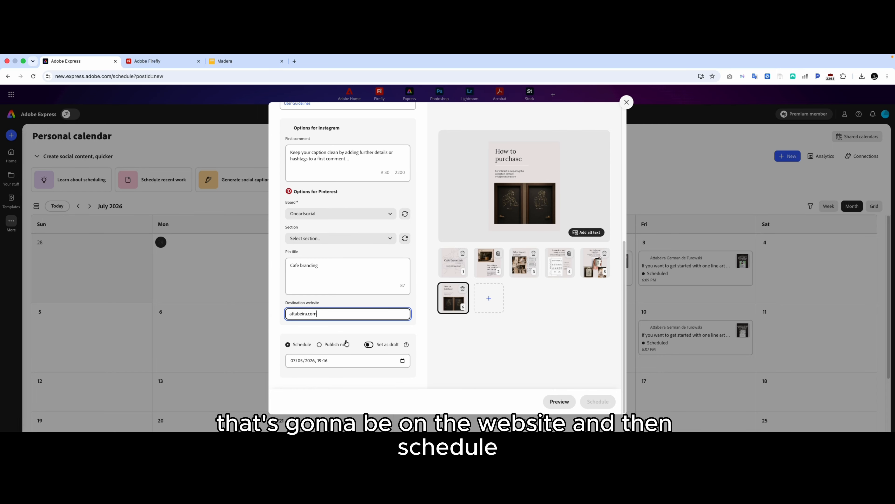
Remove the Pinterest channel from the post and schedule it for Facebook and Instagram on 07/05/2026 at 19:16.
{"action": "left_click", "coordinate": [377, 365]}
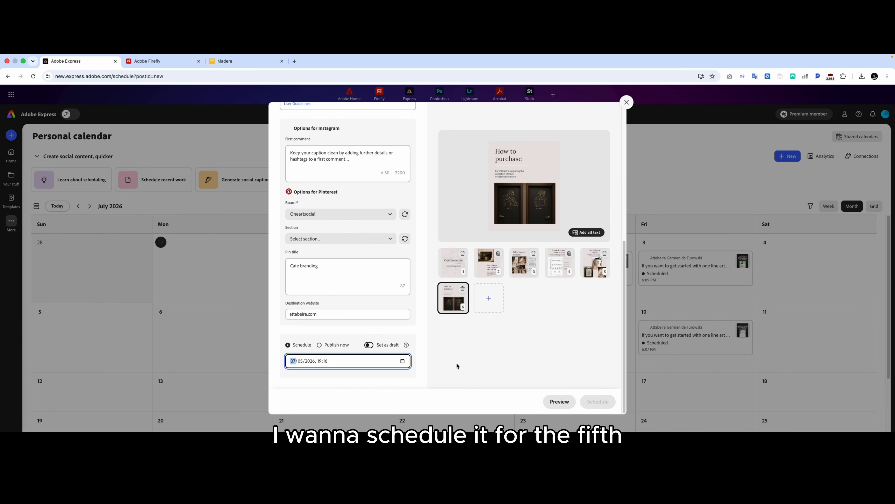
{"action": "left_click", "coordinate": [511, 338]}
{"action": "scroll", "coordinate": [406, 186], "scroll_direction": "up", "scroll_amount": 10}
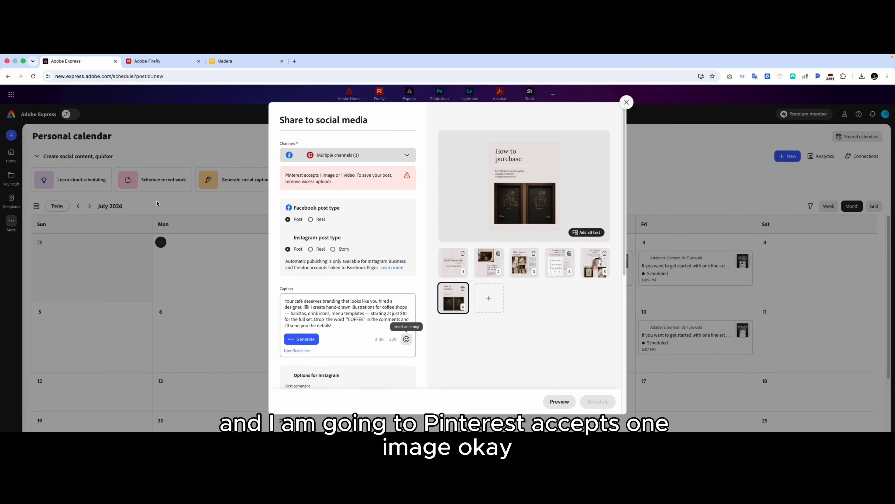
{"action": "left_click", "coordinate": [339, 155]}
{"action": "left_click", "coordinate": [307, 245]}
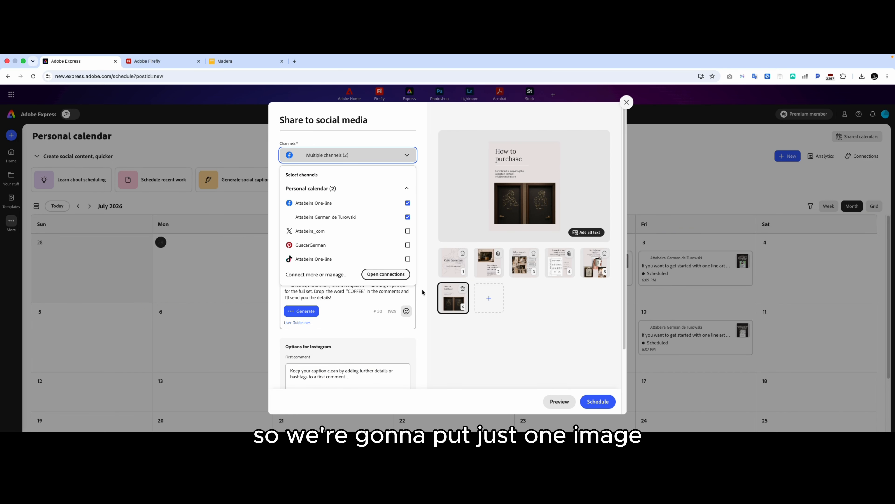
{"action": "left_click", "coordinate": [606, 401]}
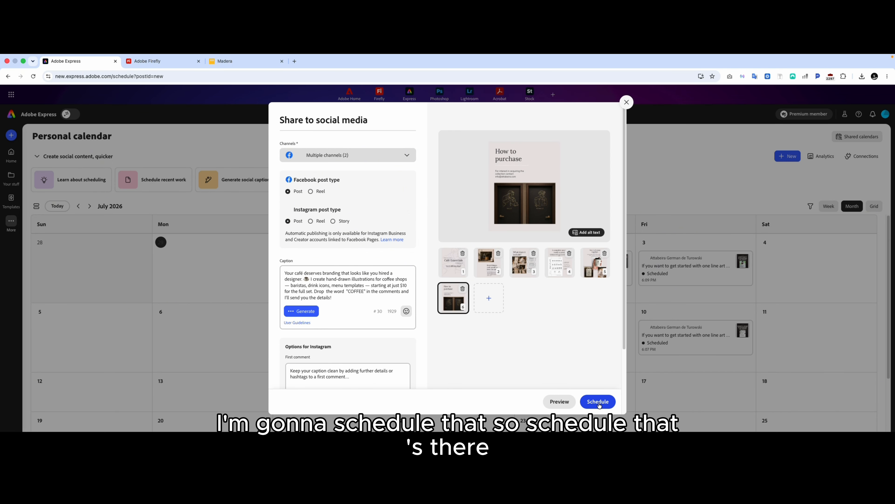
{"action": "left_click", "coordinate": [599, 402]}
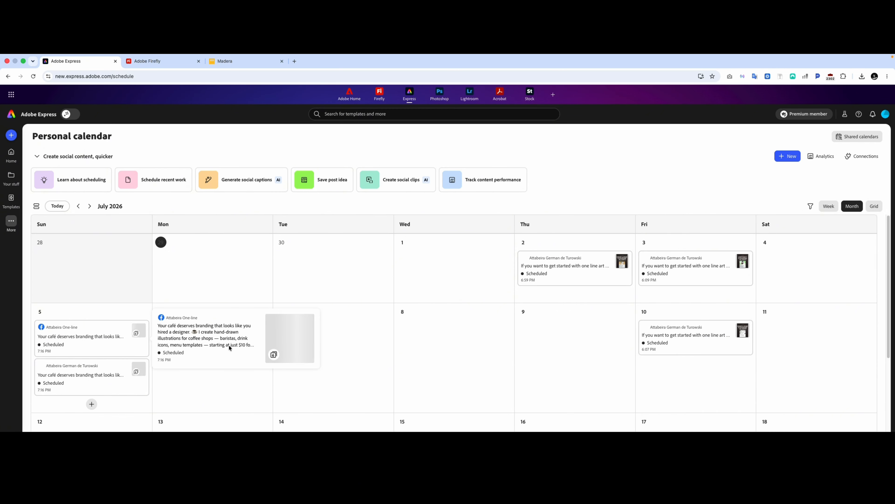
Start a new post on July 12 in the calendar.
{"action": "left_click", "coordinate": [333, 359]}
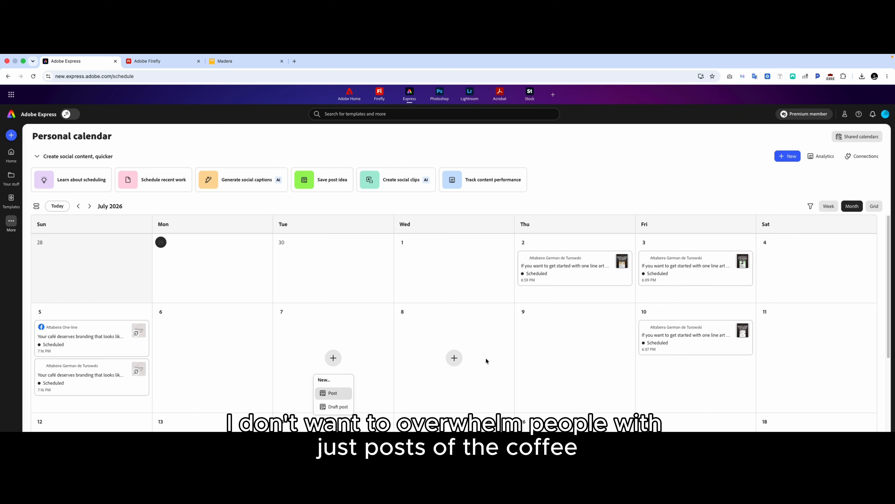
{"action": "scroll", "coordinate": [480, 360], "scroll_direction": "down", "scroll_amount": 3}
{"action": "scroll", "coordinate": [480, 360], "scroll_direction": "up", "scroll_amount": 2}
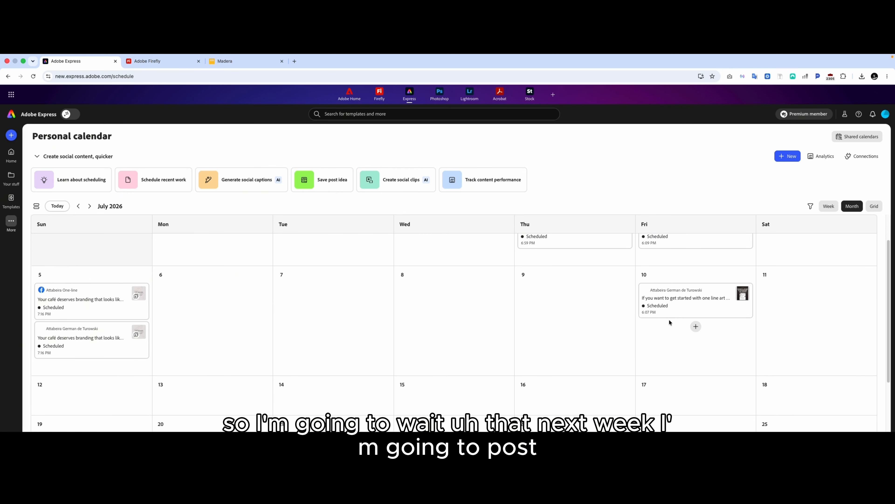
{"action": "scroll", "coordinate": [92, 367], "scroll_direction": "down", "scroll_amount": 2}
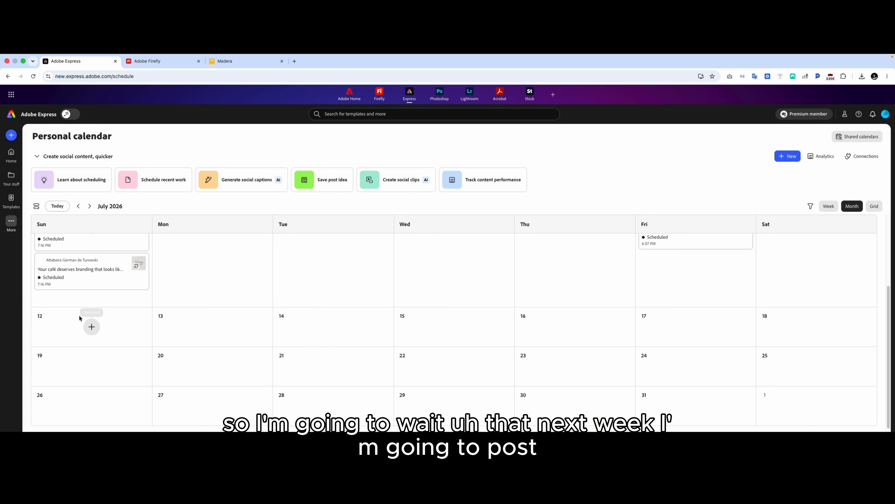
{"action": "left_click", "coordinate": [91, 327]}
{"action": "left_click", "coordinate": [97, 361]}
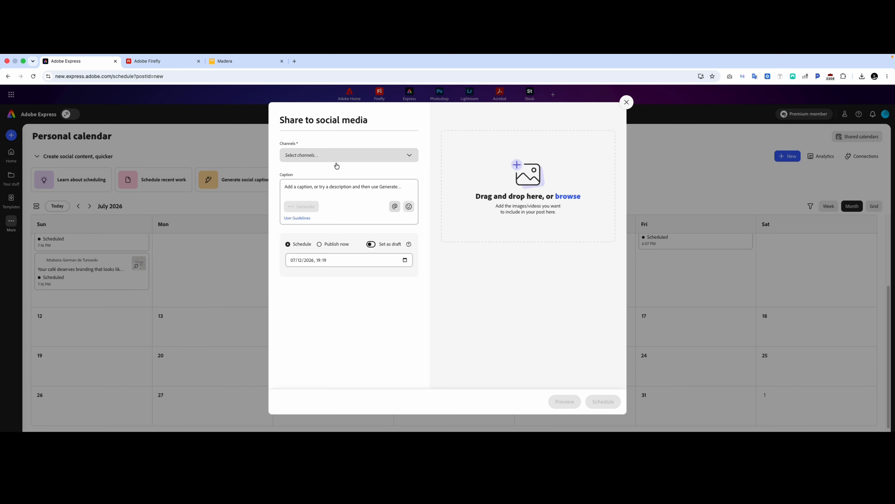
Select the Facebook, Instagram and Pinterest channels for the July 12 post.
{"action": "left_click", "coordinate": [318, 155]}
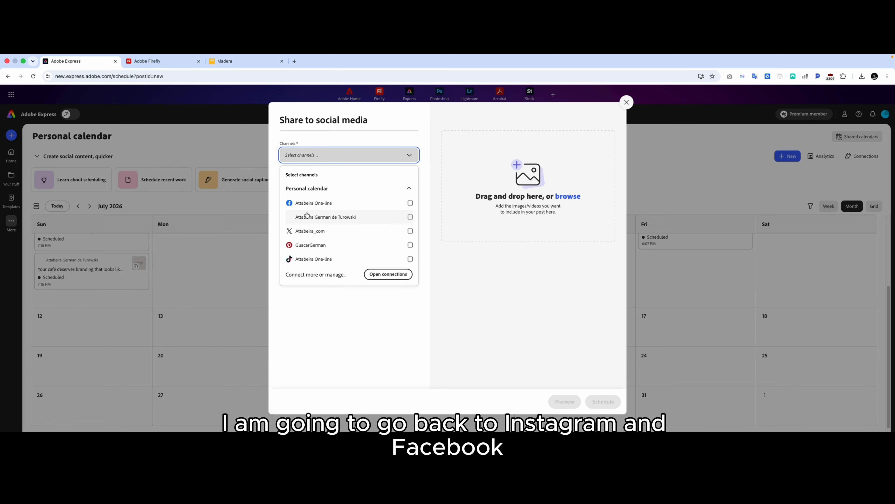
{"action": "left_click", "coordinate": [307, 216]}
{"action": "left_click", "coordinate": [307, 202]}
{"action": "left_click", "coordinate": [439, 294]}
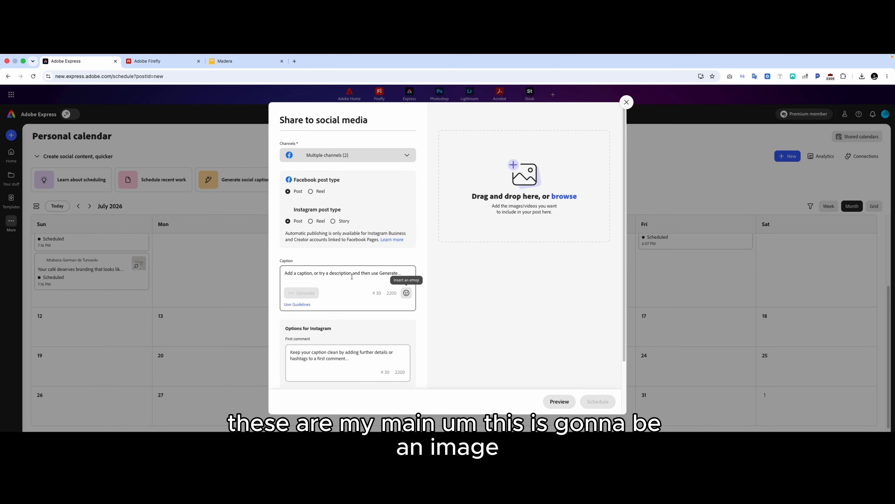
{"action": "left_click", "coordinate": [332, 155]}
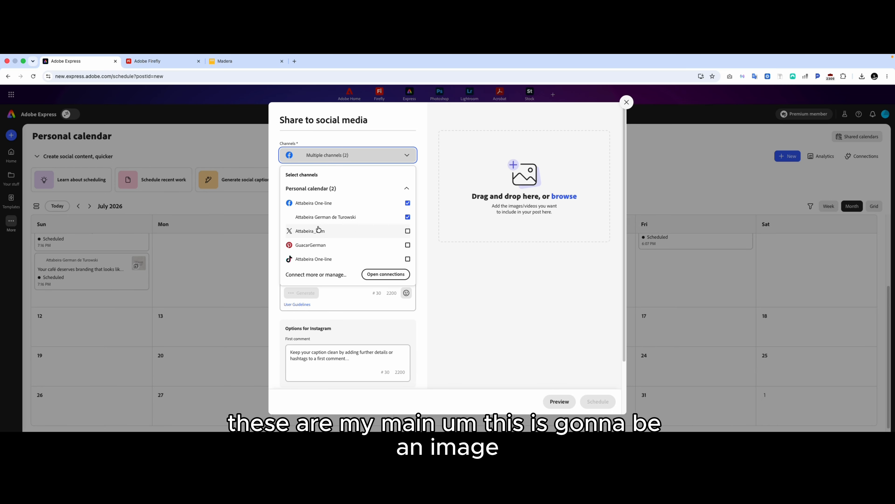
{"action": "left_click", "coordinate": [310, 244]}
{"action": "left_click", "coordinate": [342, 331]}
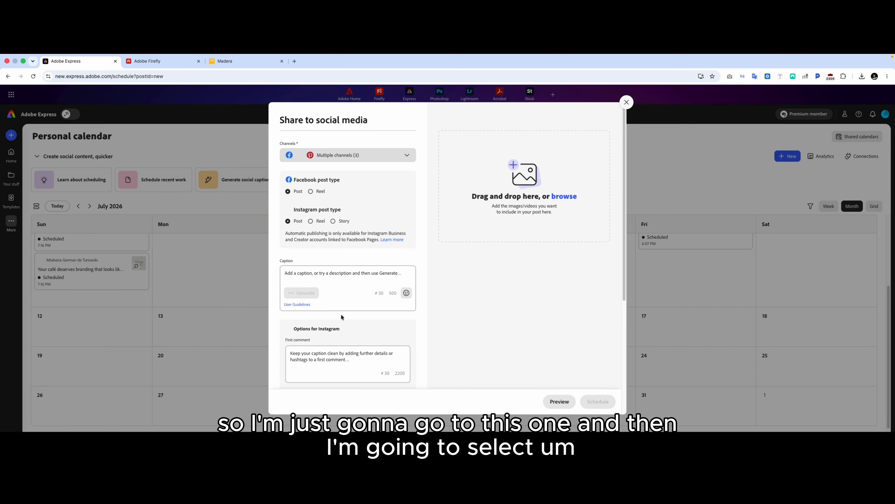
Add the prepared caption opening with "Café owners — this one's for you." and inviting readers to comment COFFEE below.
{"action": "left_click", "coordinate": [330, 277]}
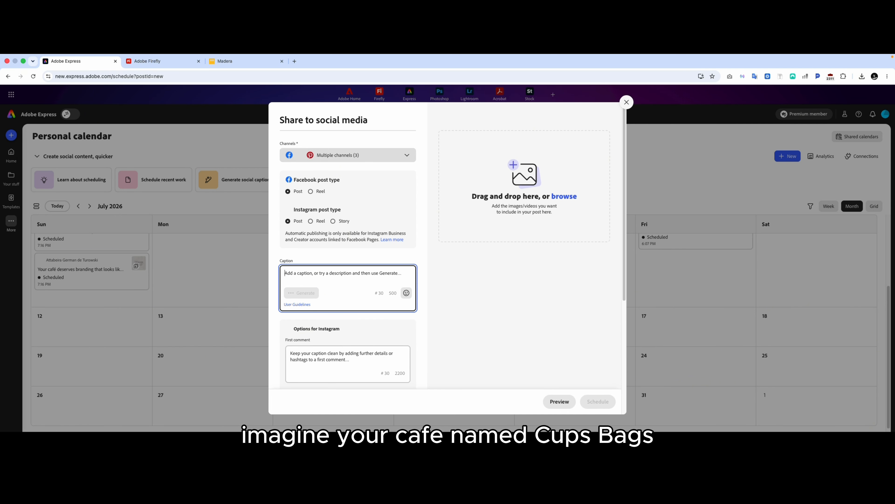
{"action": "key", "text": "super+Tab"}
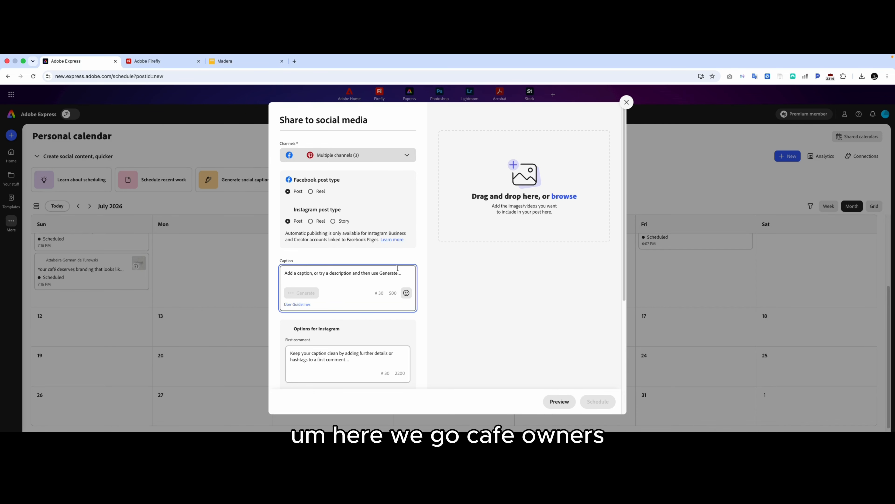
{"action": "type", "text": "Café owners — this one's for you. 👇 Hand-drawn illustration sets to brand your menus, cups, packaging & signage. Digital files, instant download, starting at $10. Comment COFFEE below and I'll drop the info straight to your DMs! ☕"}
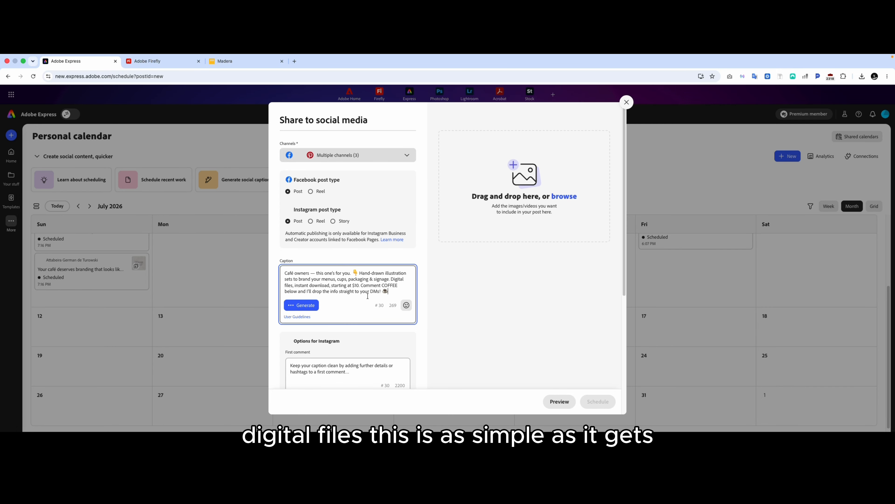
Upload only the first page of the "We're Open" coffee design from the saved files to the post.
{"action": "scroll", "coordinate": [368, 295], "scroll_direction": "down", "scroll_amount": 5}
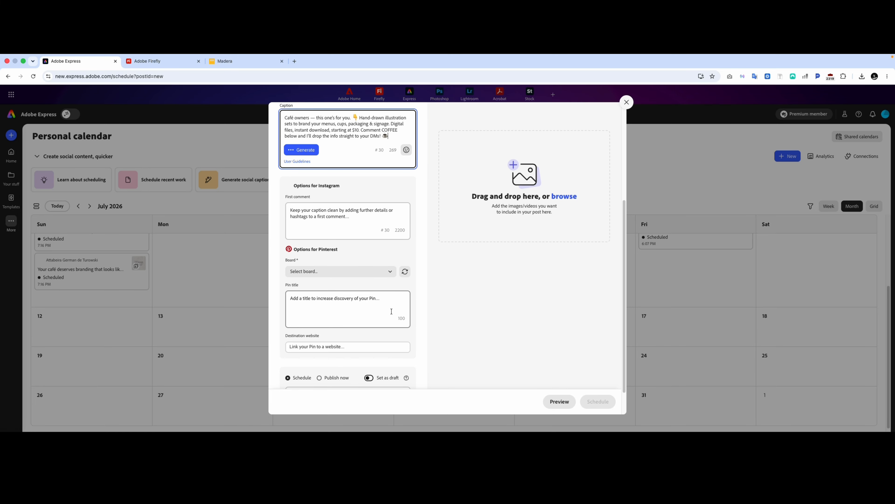
{"action": "scroll", "coordinate": [381, 354], "scroll_direction": "down", "scroll_amount": 2}
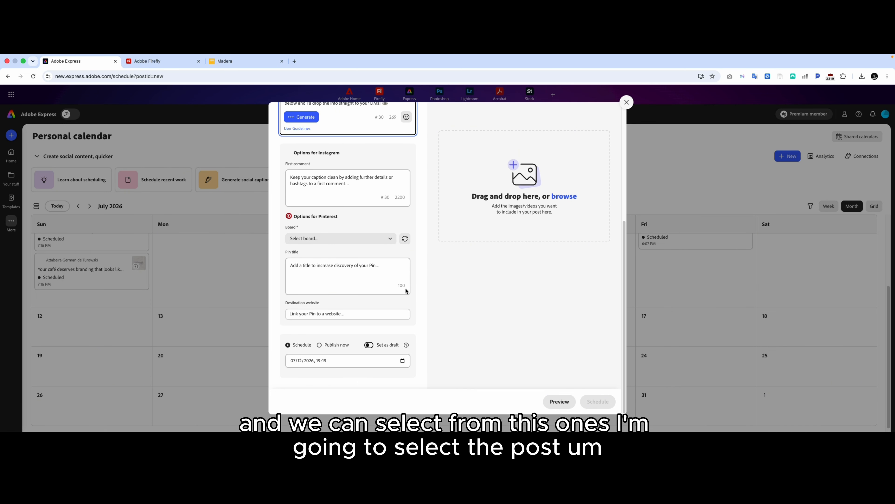
{"action": "left_click", "coordinate": [571, 195]}
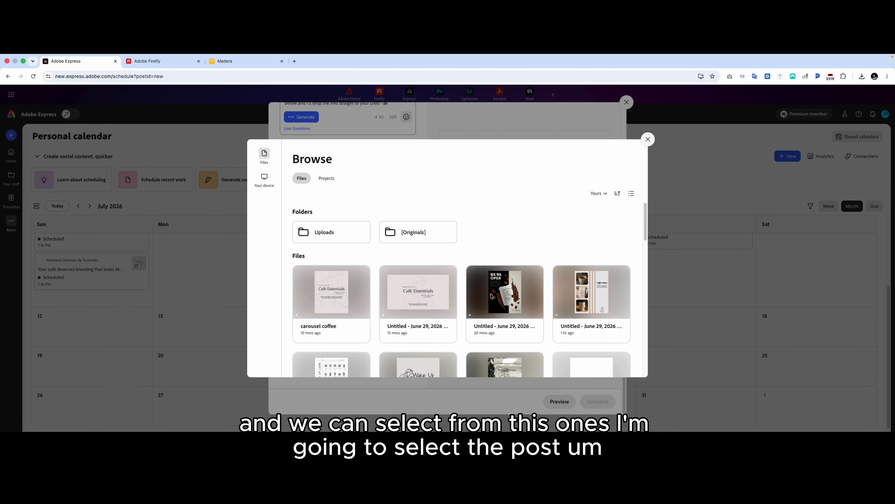
{"action": "left_click", "coordinate": [518, 300]}
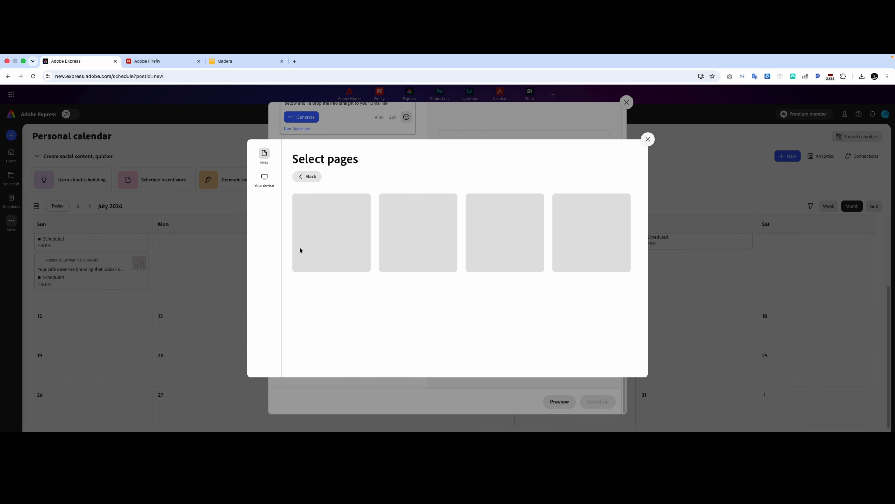
{"action": "left_click", "coordinate": [264, 178]}
{"action": "left_click", "coordinate": [264, 154]}
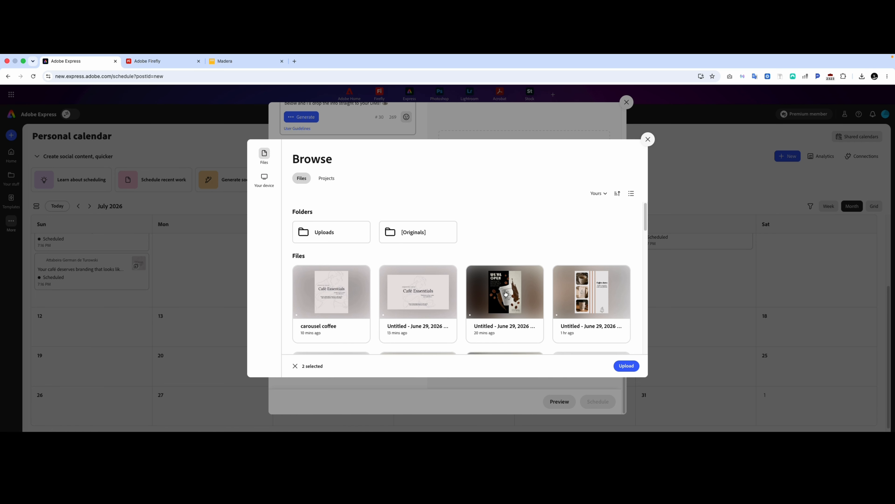
{"action": "left_click", "coordinate": [506, 293]}
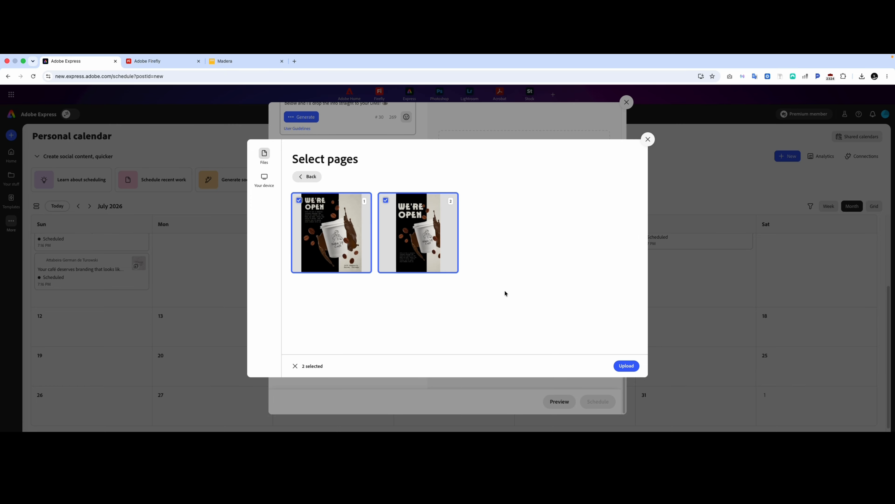
{"action": "left_click", "coordinate": [349, 241]}
{"action": "left_click", "coordinate": [400, 227]}
{"action": "left_click", "coordinate": [335, 232]}
{"action": "left_click", "coordinate": [626, 364]}
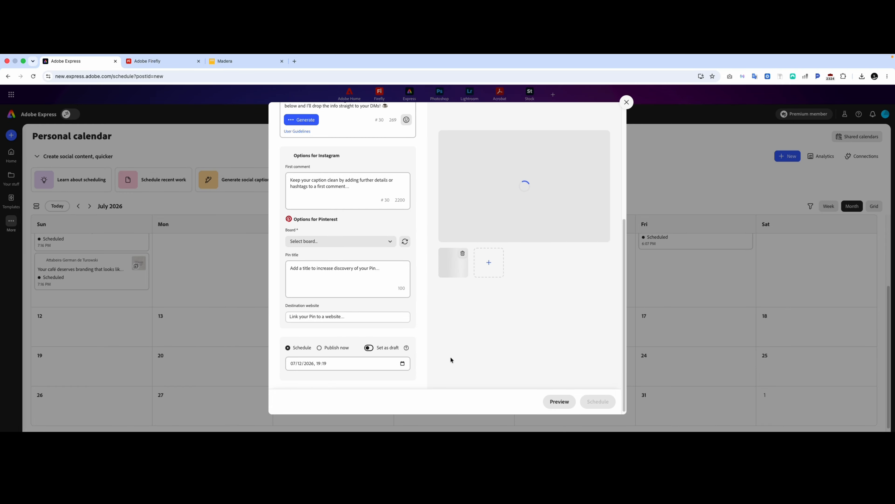
Set the pin's destination website to attabeira.com and its title to "Cafe branding".
{"action": "left_click", "coordinate": [393, 313]}
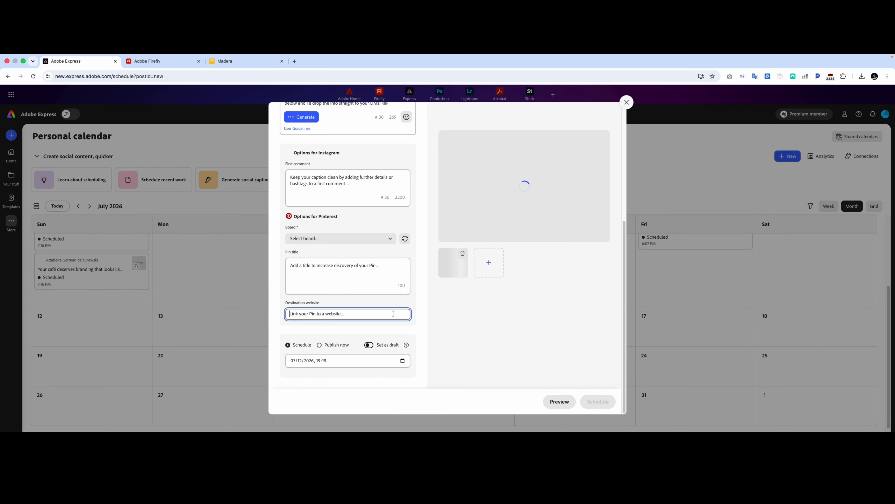
{"action": "type", "text": "attabeira.com"}
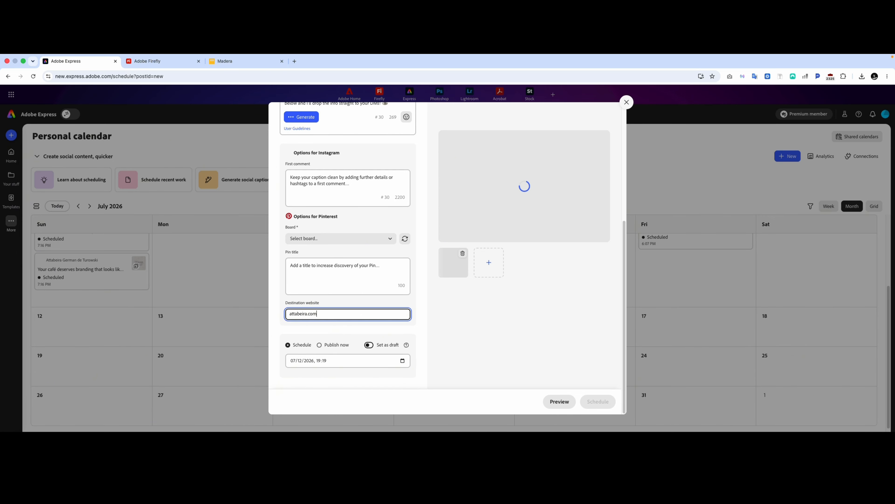
{"action": "left_click", "coordinate": [379, 274]}
{"action": "type", "text": "Co"}
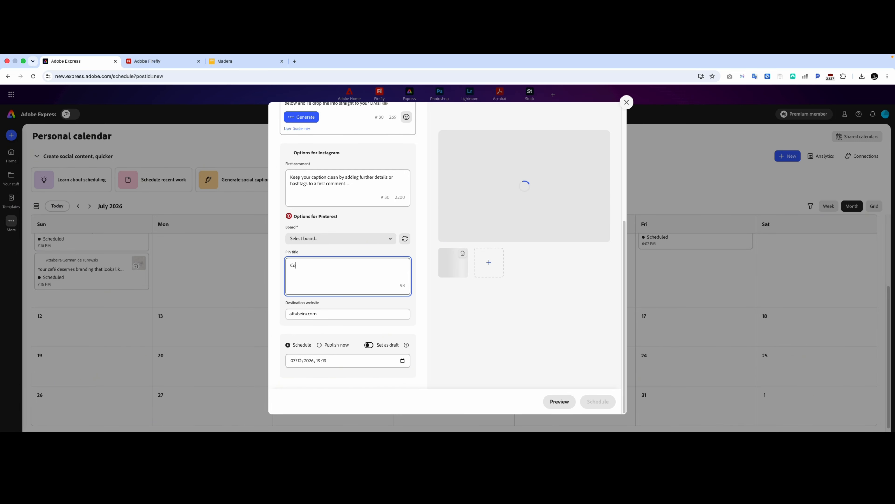
{"action": "type", "text": "feefee"}
{"action": "key", "text": "BackSpace"}
{"action": "key", "text": "BackSpace"}
{"action": "type", "text": "afe branding"}
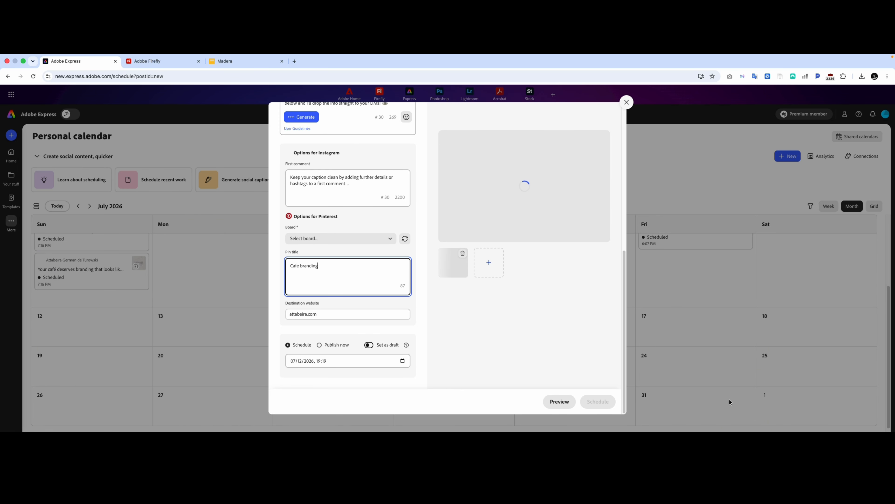
{"action": "left_click", "coordinate": [548, 371]}
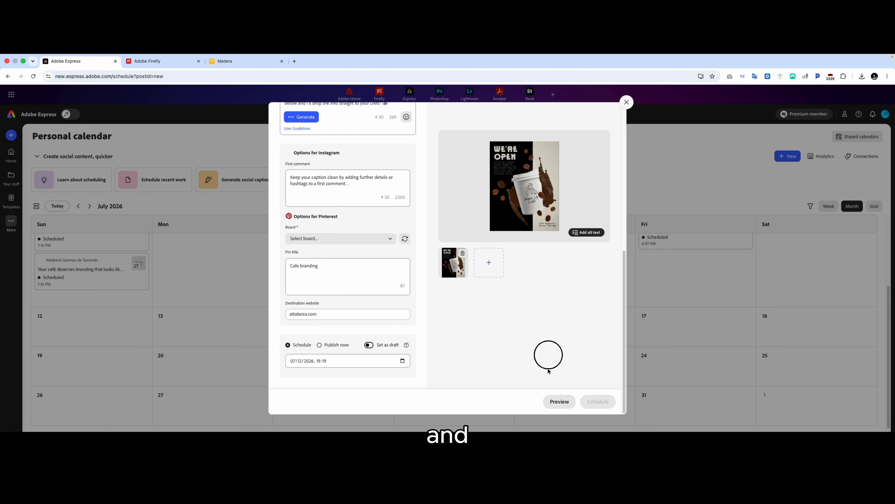
Find and select the "Onelne clothing" board in the Pinterest options.
{"action": "scroll", "coordinate": [548, 370], "scroll_direction": "up", "scroll_amount": 3}
{"action": "left_click", "coordinate": [343, 356]}
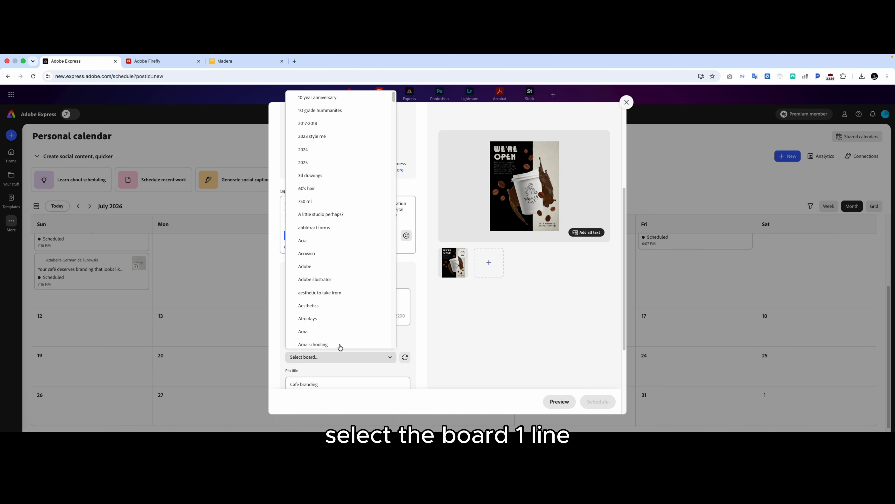
{"action": "scroll", "coordinate": [321, 217], "scroll_direction": "down", "scroll_amount": 10}
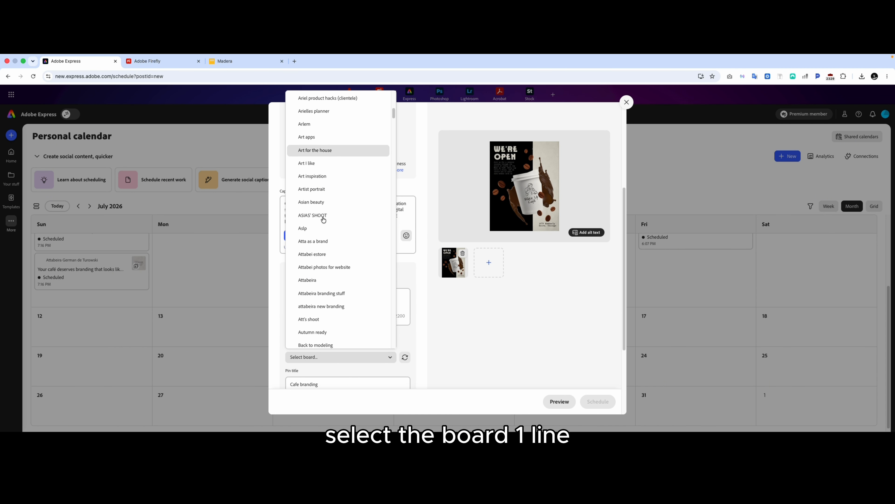
{"action": "scroll", "coordinate": [323, 220], "scroll_direction": "down", "scroll_amount": 15}
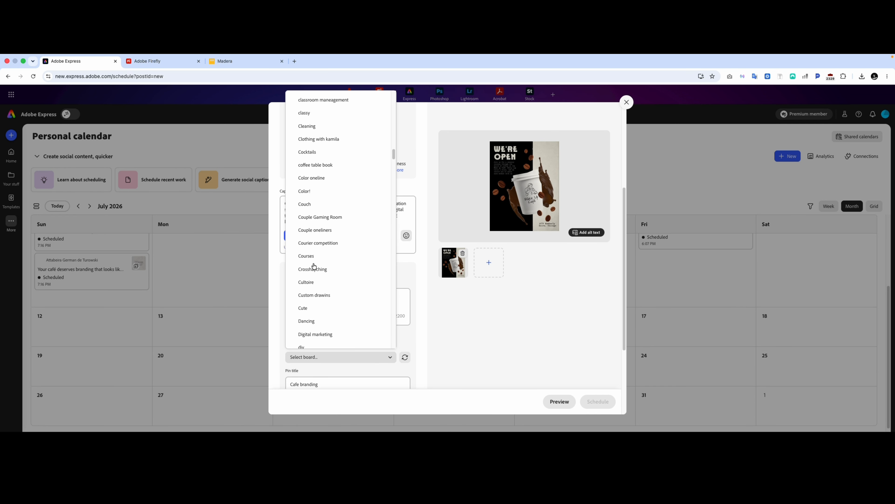
{"action": "scroll", "coordinate": [319, 252], "scroll_direction": "down", "scroll_amount": 15}
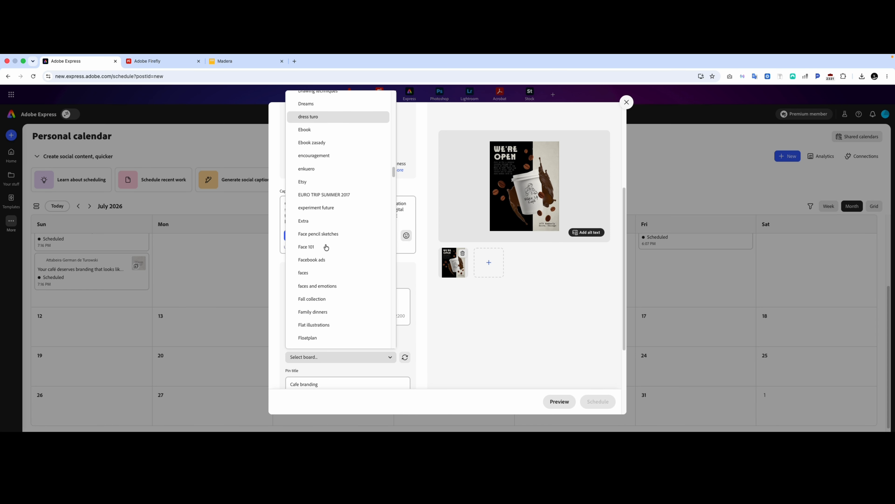
{"action": "scroll", "coordinate": [326, 249], "scroll_direction": "down", "scroll_amount": 15}
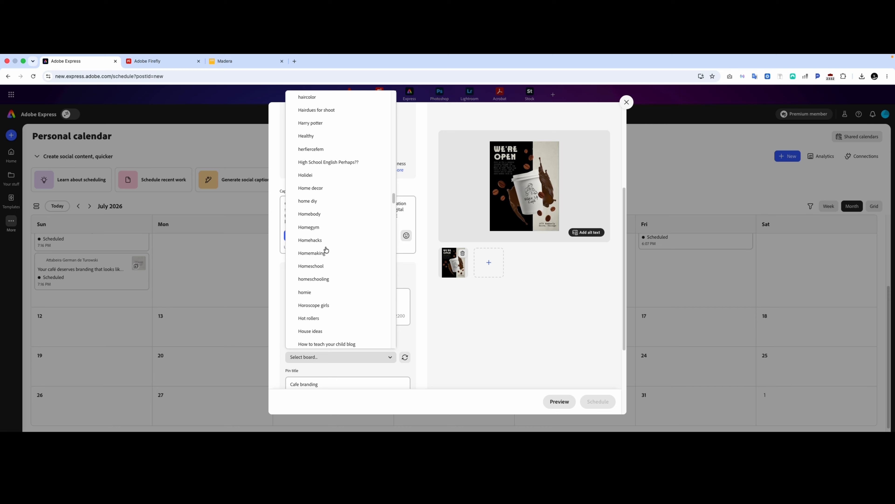
{"action": "scroll", "coordinate": [326, 249], "scroll_direction": "down", "scroll_amount": 15}
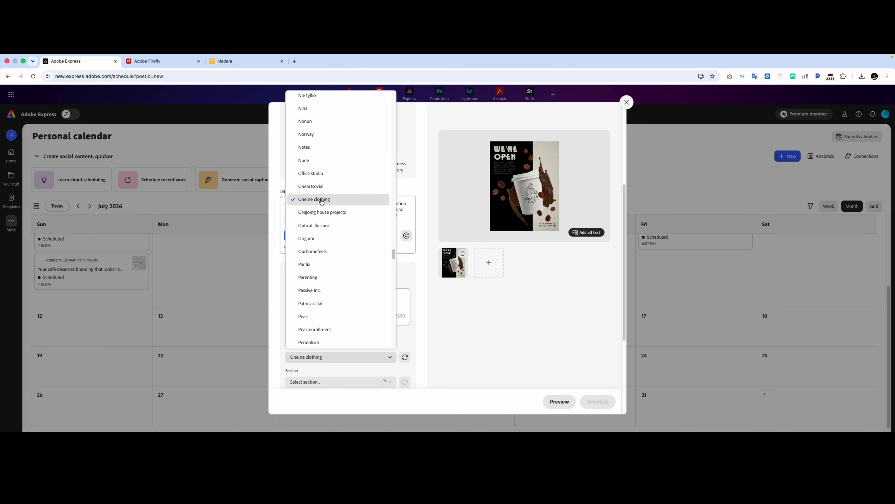
{"action": "left_click", "coordinate": [320, 200]}
{"action": "scroll", "coordinate": [582, 357], "scroll_direction": "down", "scroll_amount": 4}
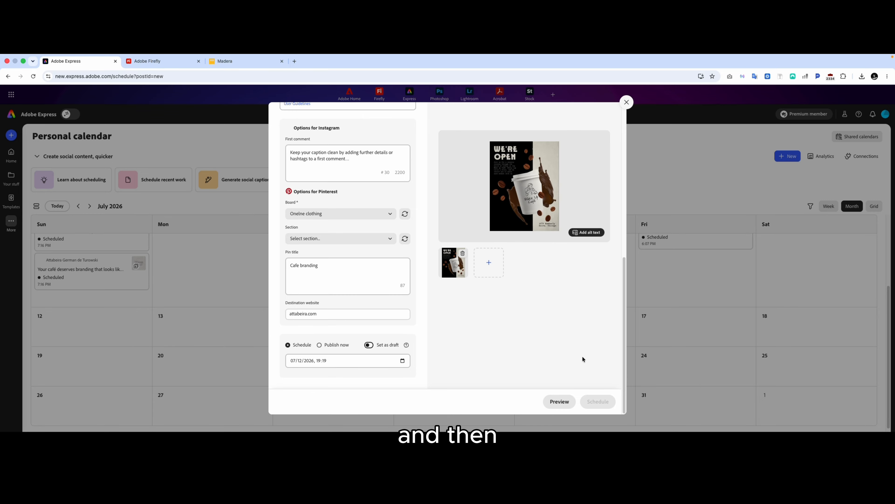
Switch the Pinterest board to "Oneartsocial" and enter café branding hashtags starting with #cafebranding as the Instagram first comment.
{"action": "left_click", "coordinate": [344, 213]}
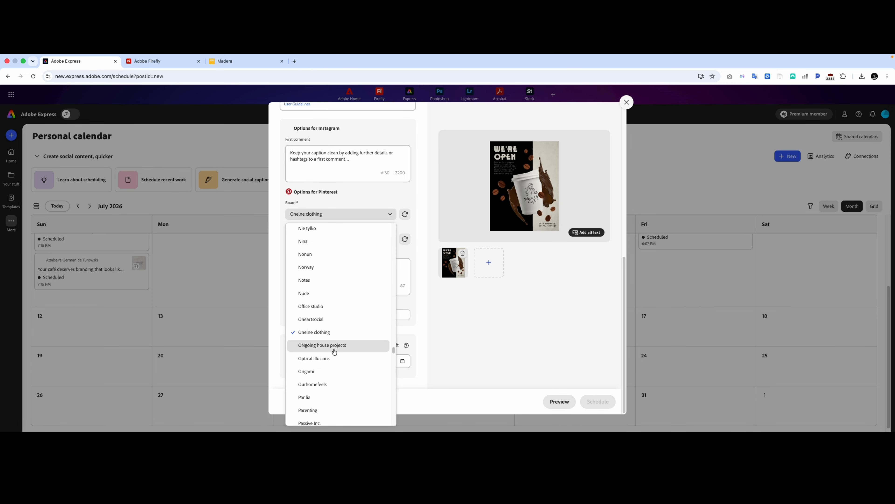
{"action": "left_click", "coordinate": [331, 320]}
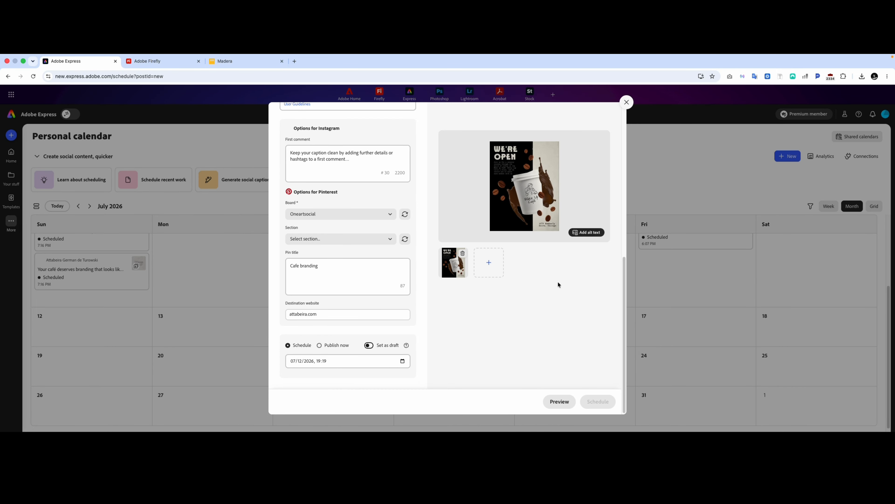
{"action": "scroll", "coordinate": [363, 285], "scroll_direction": "up", "scroll_amount": 5}
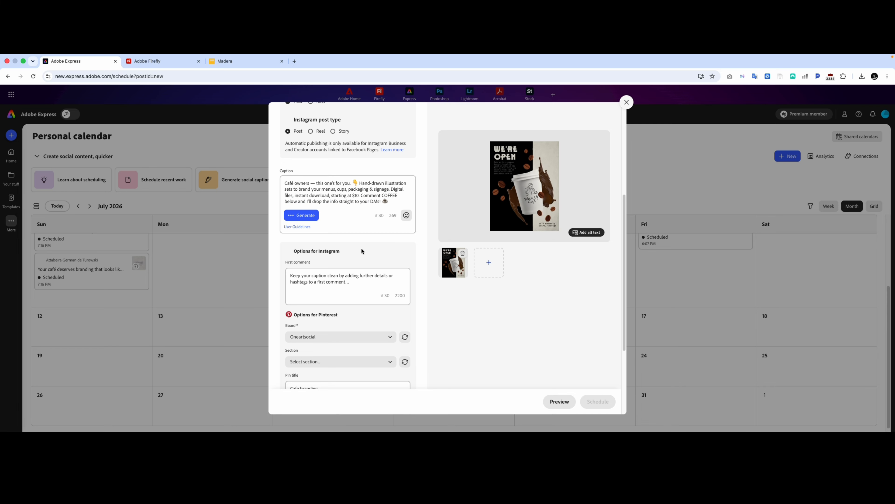
{"action": "left_click", "coordinate": [357, 283]}
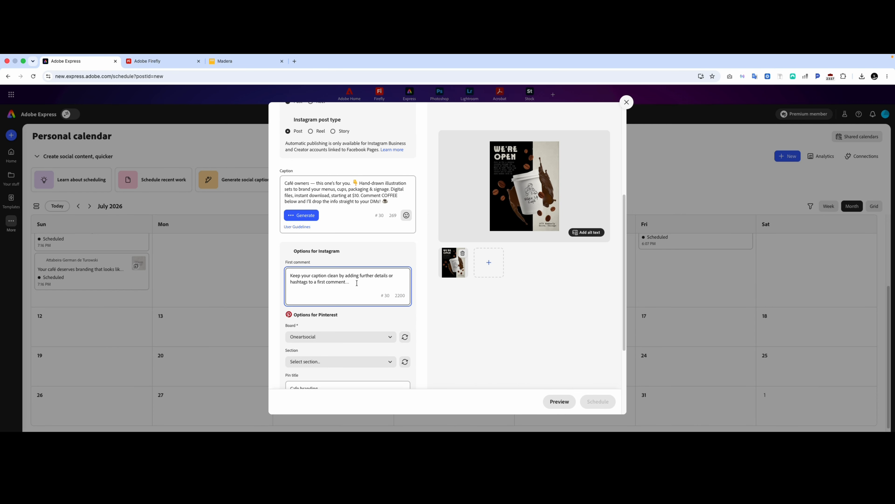
{"action": "type", "text": "#cafebranding #c"}
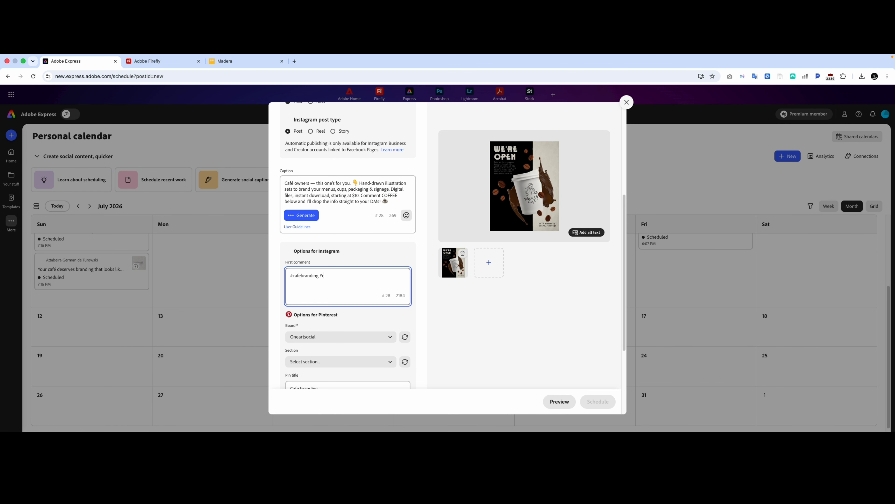
{"action": "type", "text": "ee"}
{"action": "left_click", "coordinate": [532, 324]}
{"action": "scroll", "coordinate": [329, 200], "scroll_direction": "up", "scroll_amount": 5}
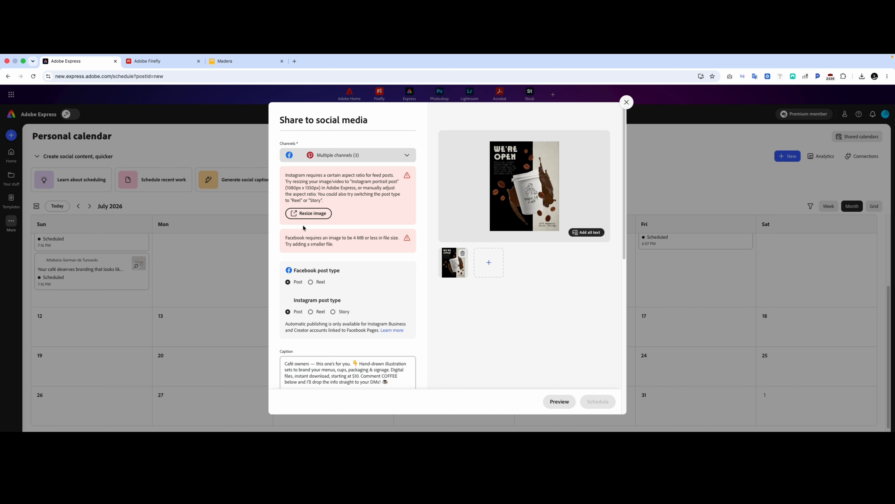
{"action": "left_click", "coordinate": [308, 213]}
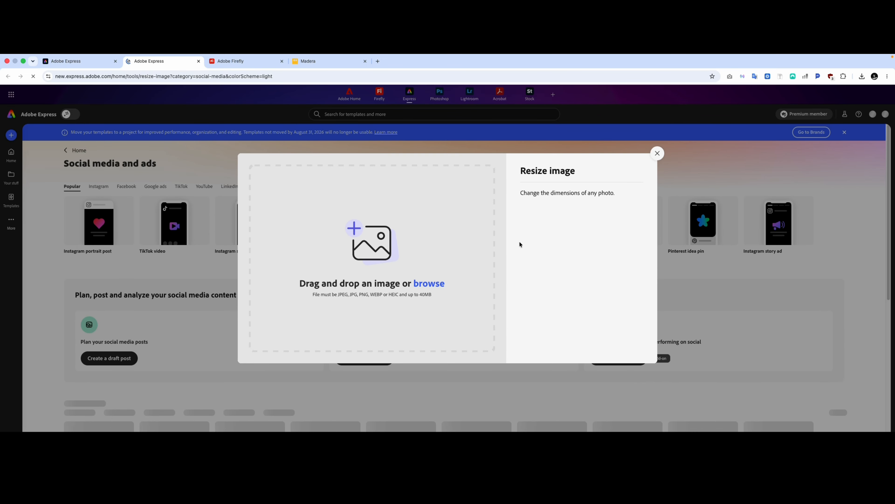
{"action": "left_click", "coordinate": [419, 281]}
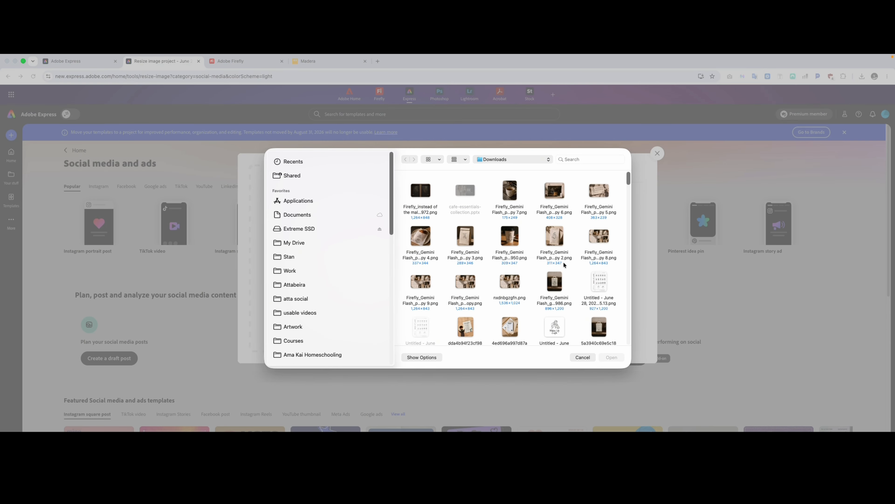
{"action": "left_click", "coordinate": [595, 357]}
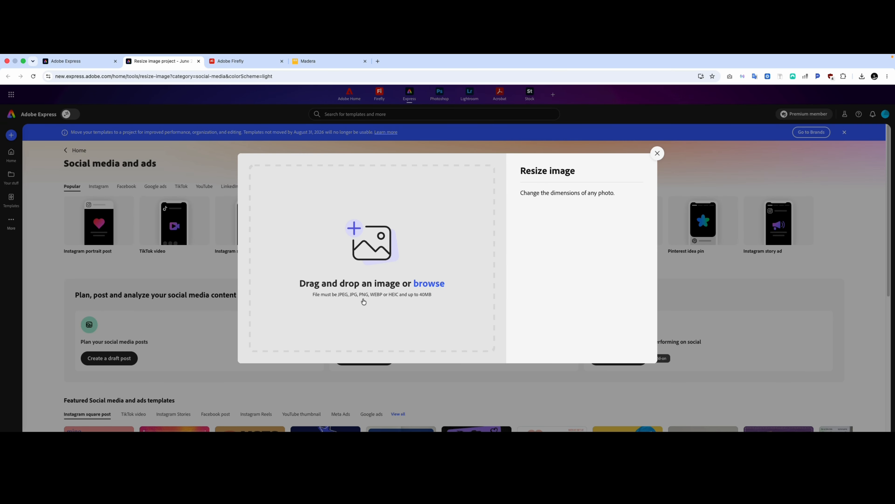
{"action": "left_click", "coordinate": [363, 302]}
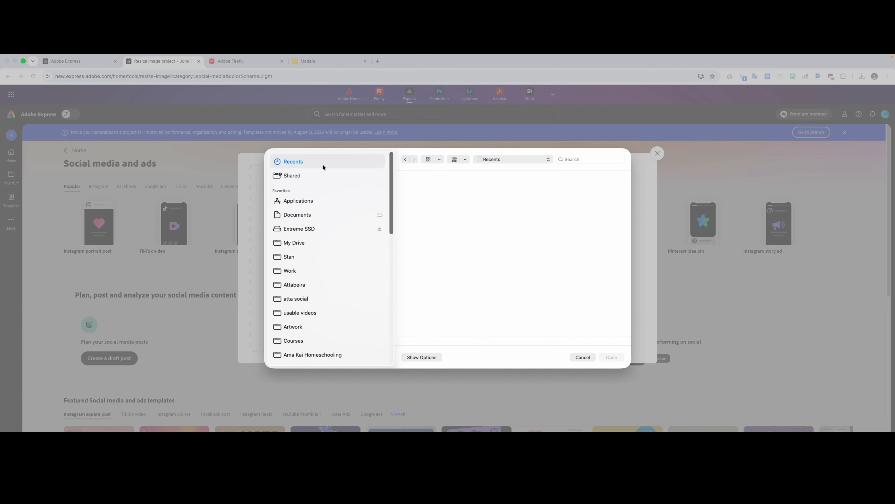
{"action": "left_click", "coordinate": [583, 357]}
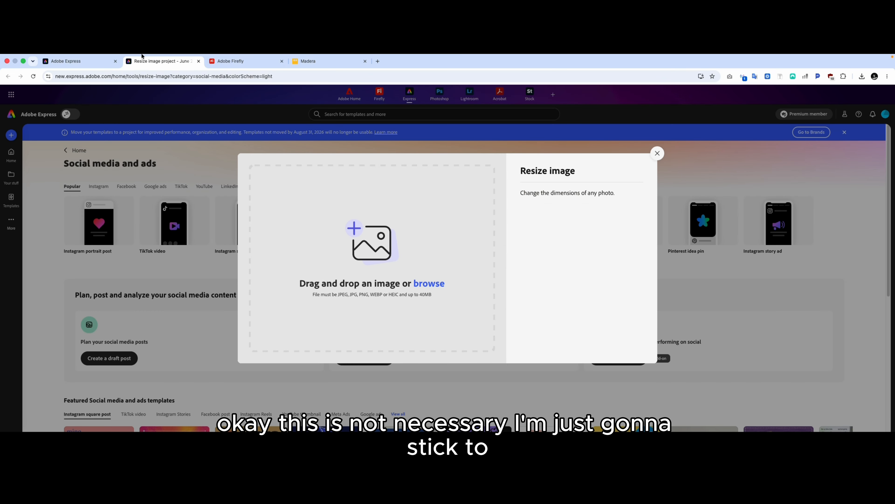
{"action": "left_click", "coordinate": [226, 61]}
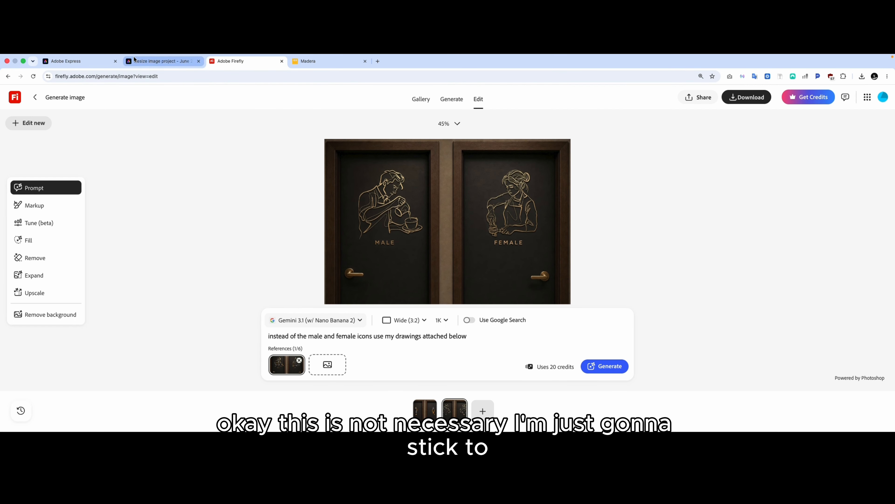
{"action": "left_click", "coordinate": [134, 59]}
{"action": "left_click", "coordinate": [657, 153]}
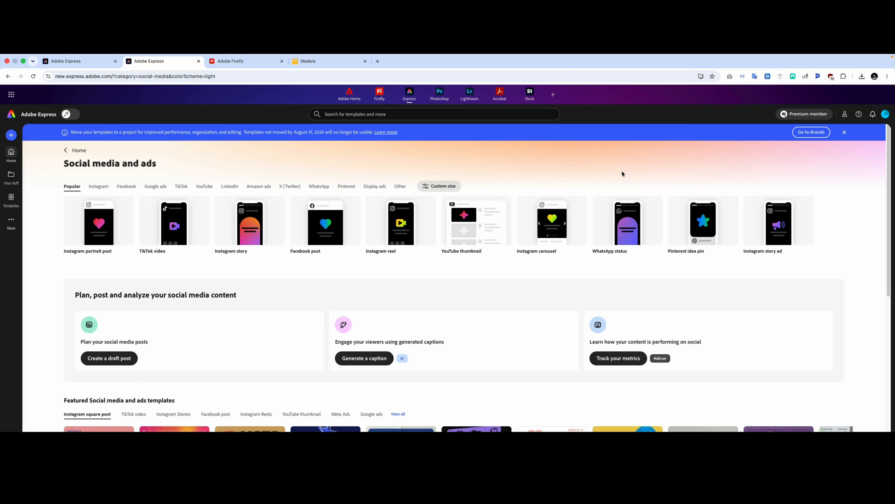
{"action": "scroll", "coordinate": [197, 362], "scroll_direction": "down", "scroll_amount": 5}
{"action": "scroll", "coordinate": [197, 363], "scroll_direction": "up", "scroll_amount": 5}
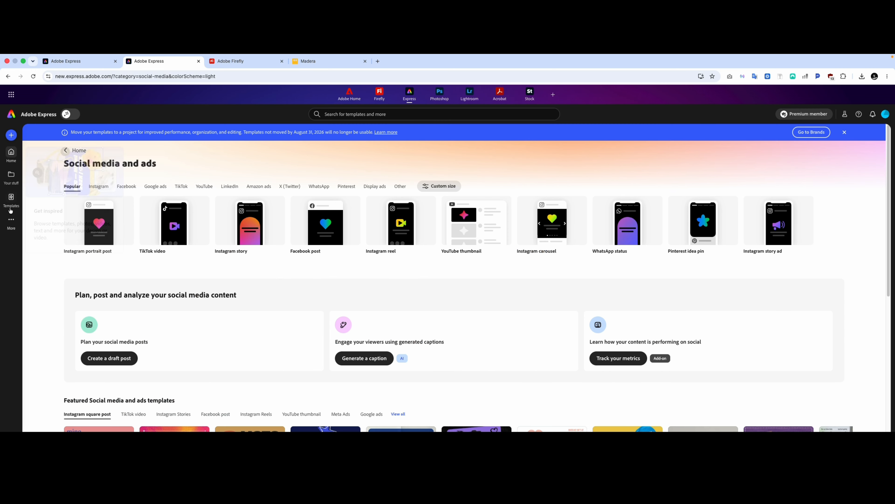
{"action": "left_click", "coordinate": [78, 65]}
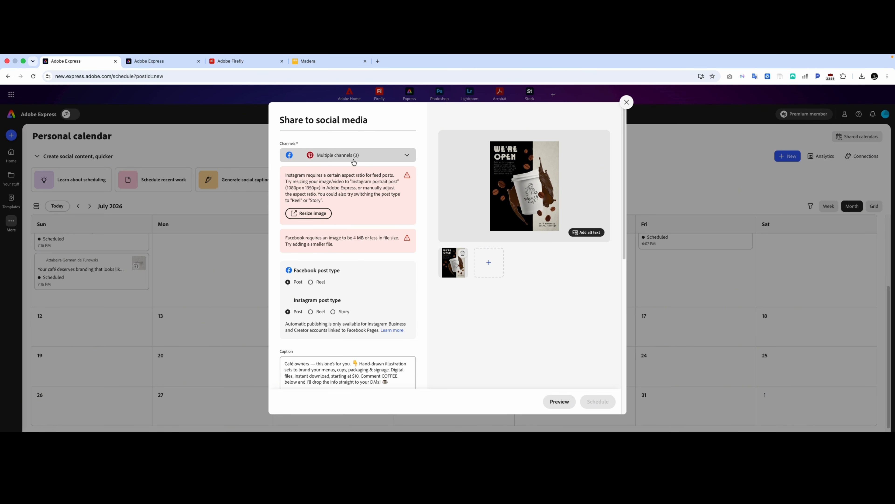
Limit the post's channels to Facebook by deselecting the Pinterest and Instagram accounts.
{"action": "left_click", "coordinate": [354, 162]}
{"action": "left_click", "coordinate": [328, 245]}
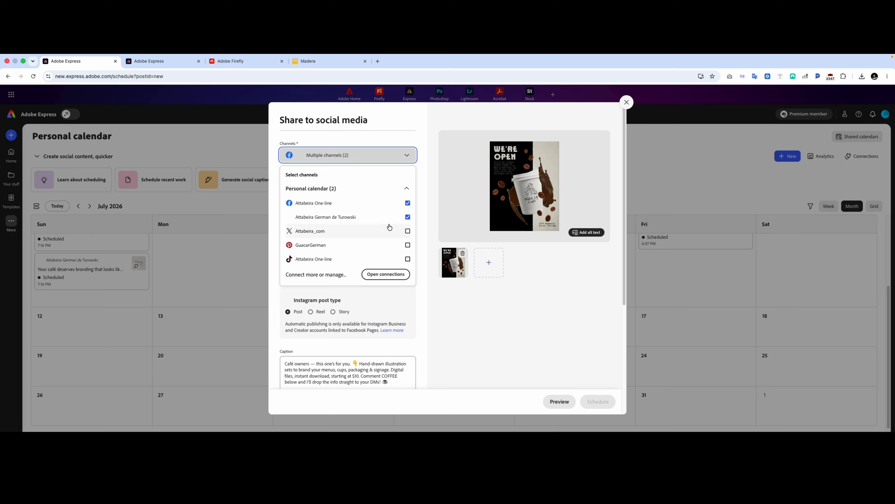
{"action": "left_click", "coordinate": [399, 202]}
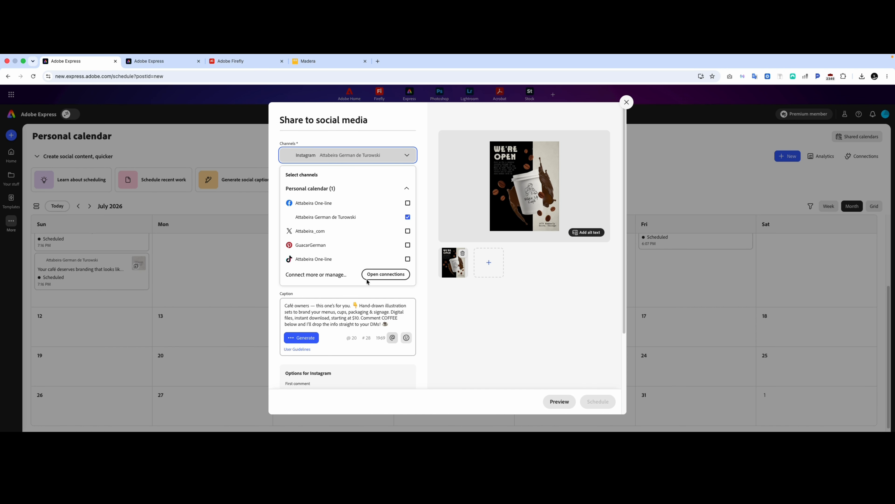
{"action": "left_click", "coordinate": [401, 204]}
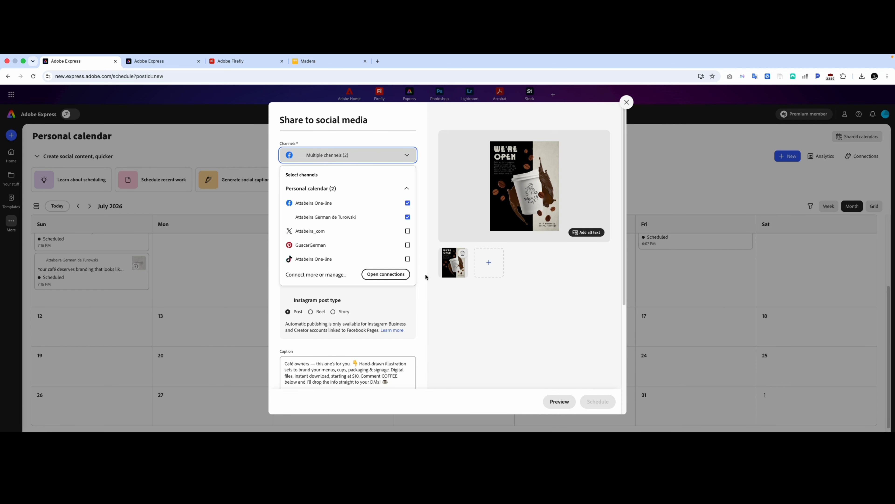
{"action": "left_click", "coordinate": [394, 299]}
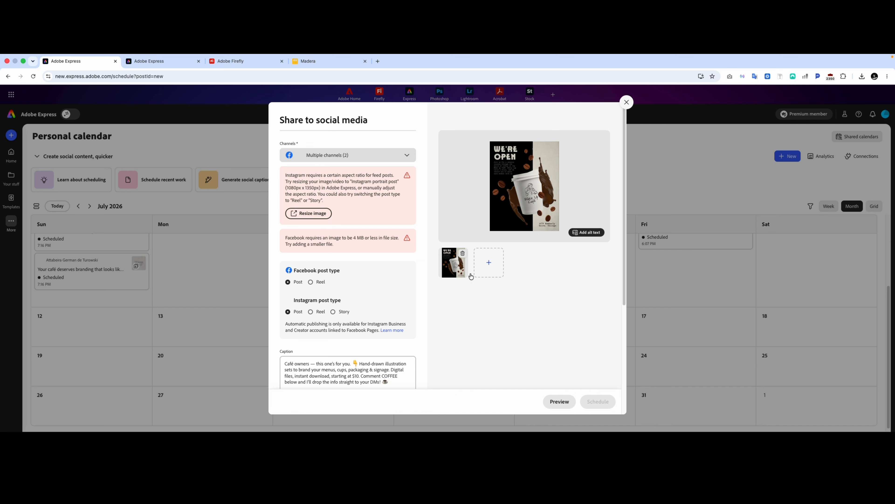
{"action": "left_click", "coordinate": [332, 155]}
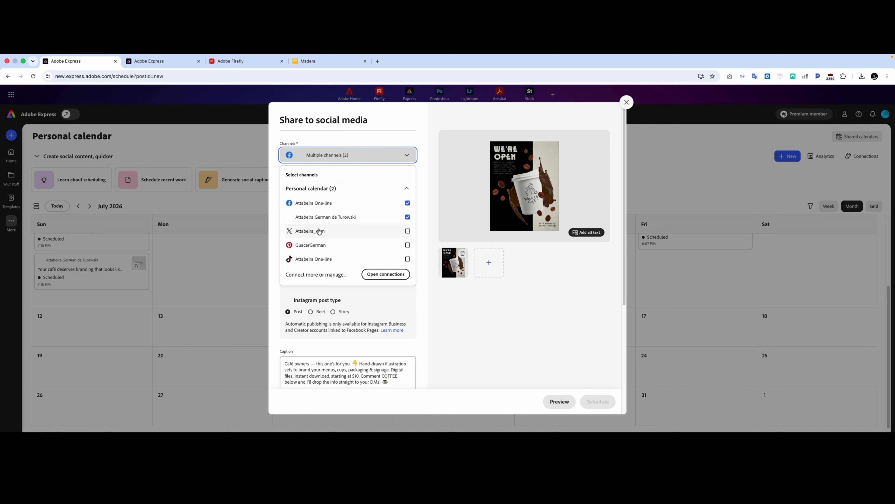
{"action": "left_click", "coordinate": [408, 217]}
{"action": "left_click", "coordinate": [452, 324]}
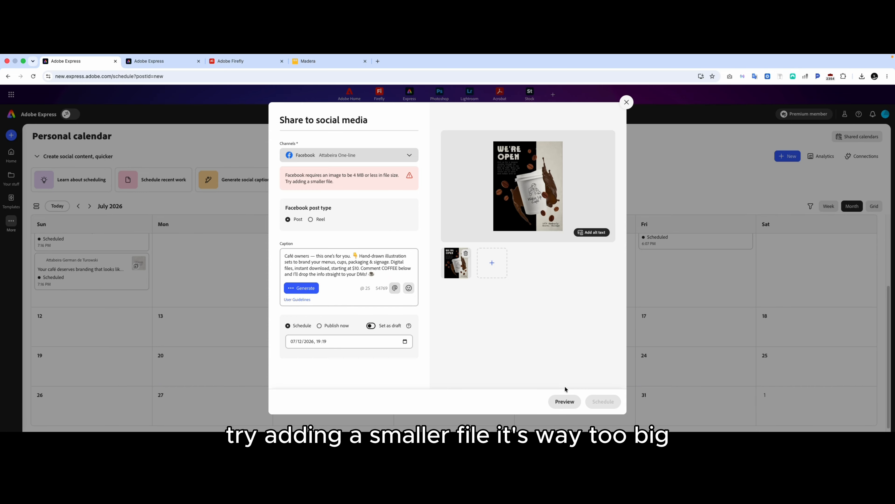
Preview the Facebook version of the post, then close the post without scheduling it.
{"action": "left_click", "coordinate": [565, 401]}
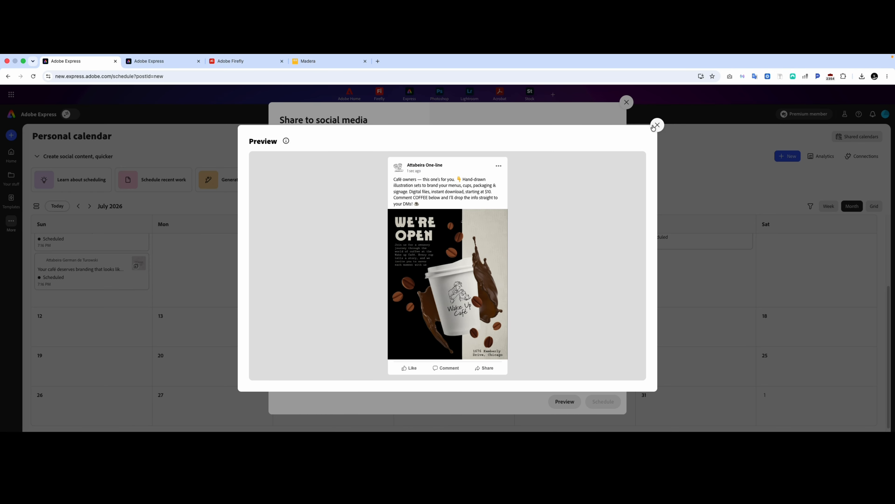
{"action": "left_click", "coordinate": [654, 126]}
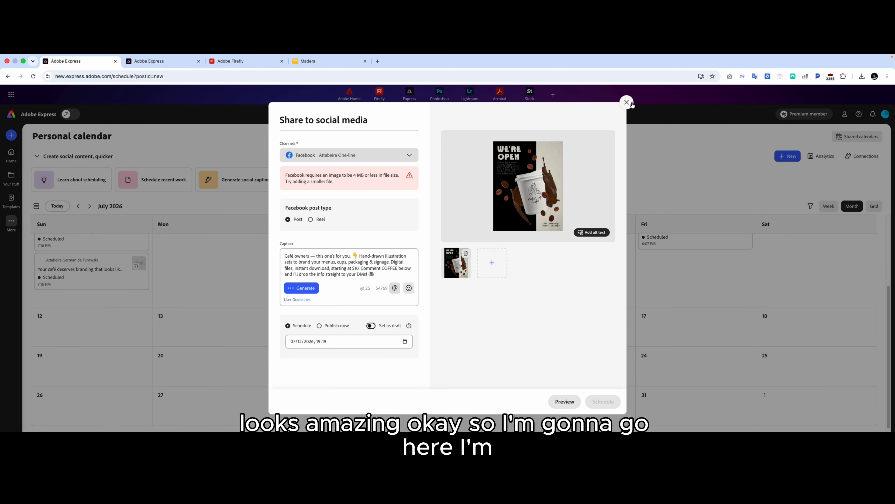
{"action": "left_click", "coordinate": [626, 102]}
Resize the first page of the "We're Open" coffee design from the recent files to the Instagram carousel format, 1080 x 1350 px.
{"action": "left_click", "coordinate": [138, 64]}
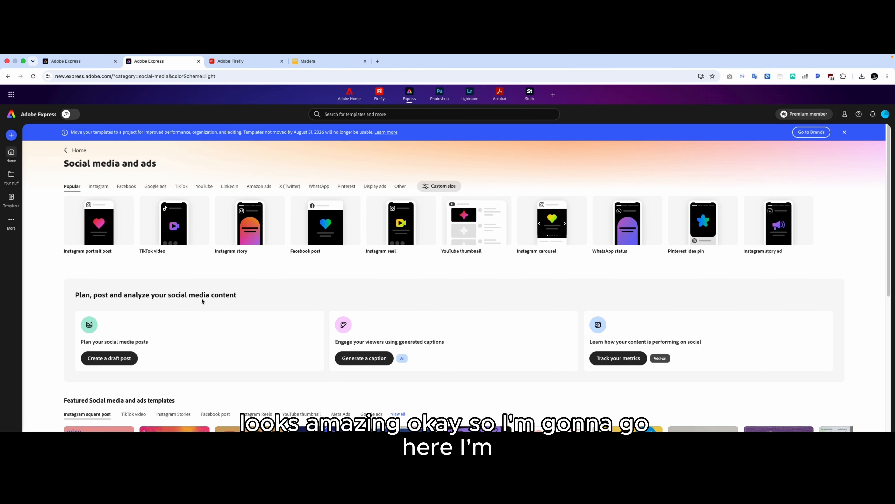
{"action": "scroll", "coordinate": [454, 283], "scroll_direction": "down", "scroll_amount": 6}
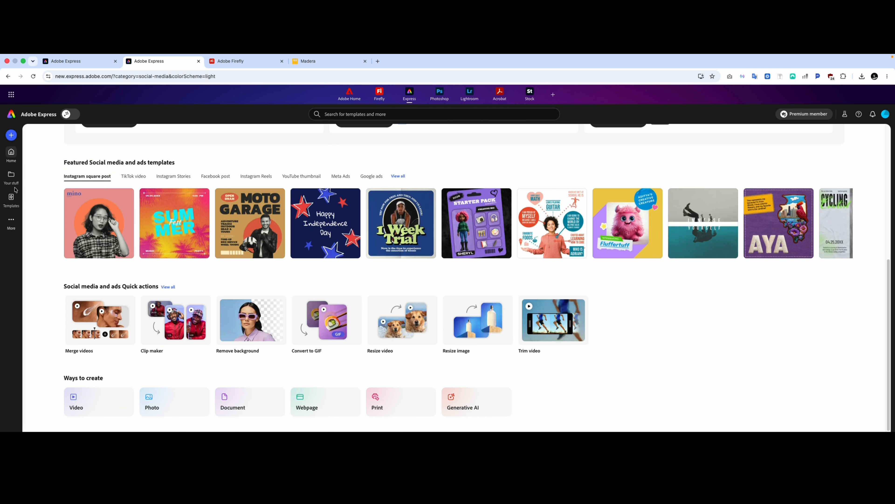
{"action": "left_click", "coordinate": [11, 156]}
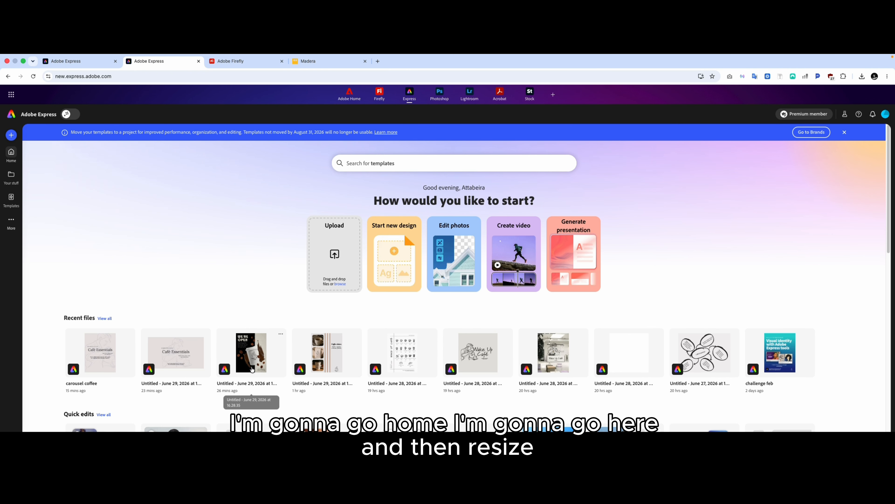
{"action": "left_click", "coordinate": [281, 334]}
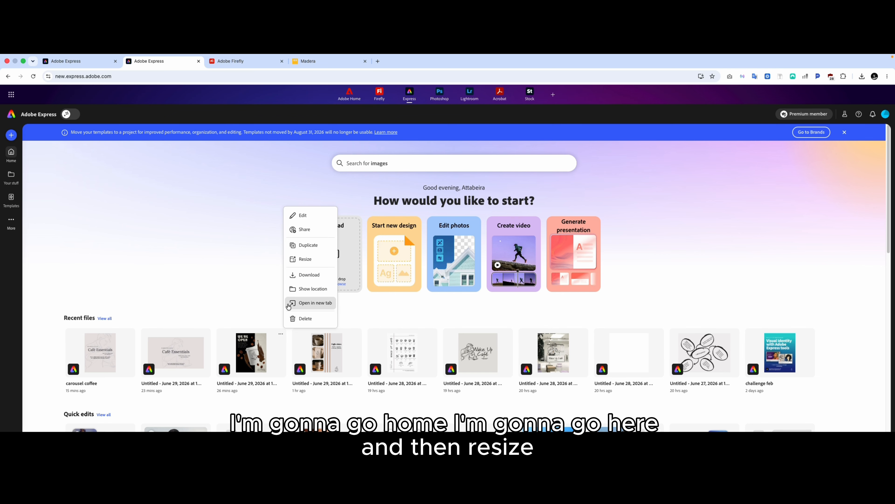
{"action": "left_click", "coordinate": [306, 259]}
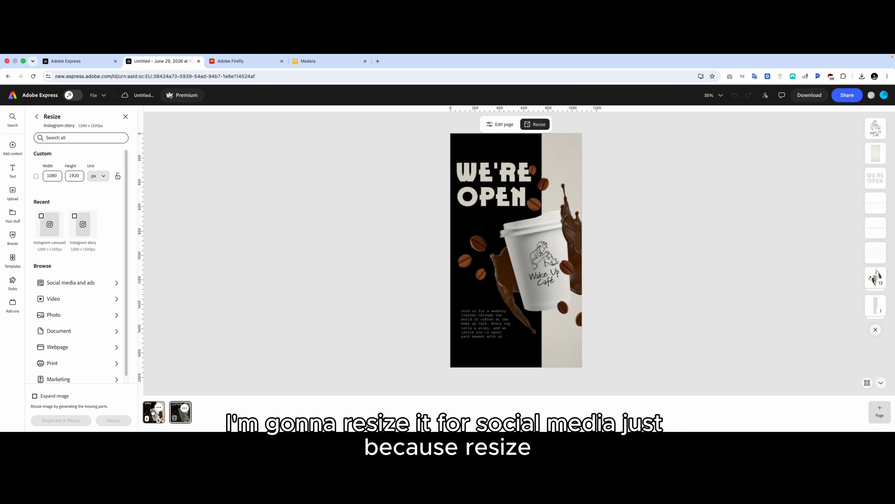
{"action": "left_click", "coordinate": [50, 223]}
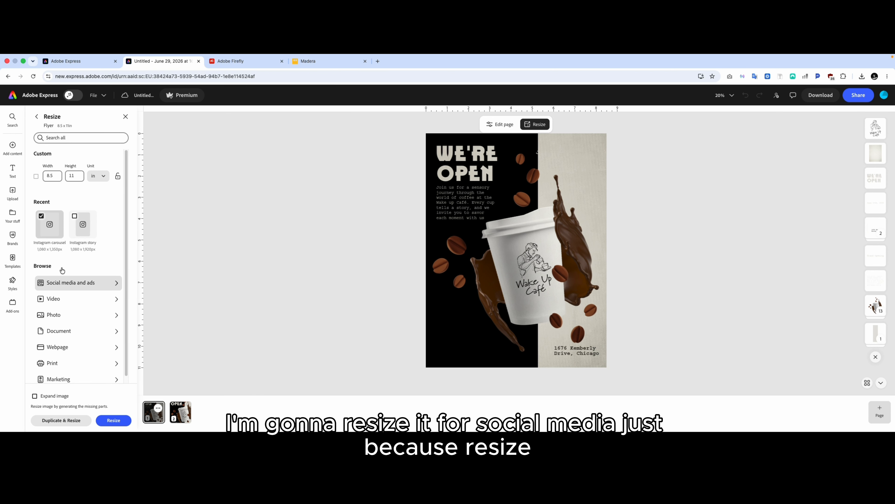
{"action": "left_click", "coordinate": [116, 421]}
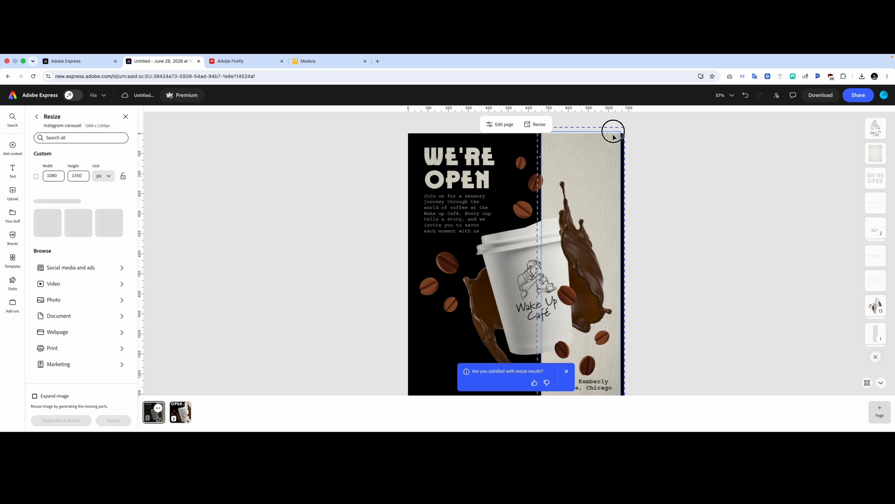
Stretch the beige paper-texture strip so it covers the resized page out to its edges.
{"action": "mouse_move", "coordinate": [633, 136]}
{"action": "left_mouse_down"}
{"action": "mouse_move", "coordinate": [581, 134]}
{"action": "mouse_move", "coordinate": [596, 140]}
{"action": "mouse_move", "coordinate": [638, 118]}
{"action": "left_mouse_up"}
{"action": "mouse_move", "coordinate": [606, 157]}
{"action": "left_mouse_down"}
{"action": "mouse_move", "coordinate": [593, 162]}
{"action": "mouse_move", "coordinate": [607, 164]}
{"action": "mouse_move", "coordinate": [601, 152]}
{"action": "left_mouse_up"}
{"action": "left_click", "coordinate": [667, 185]}
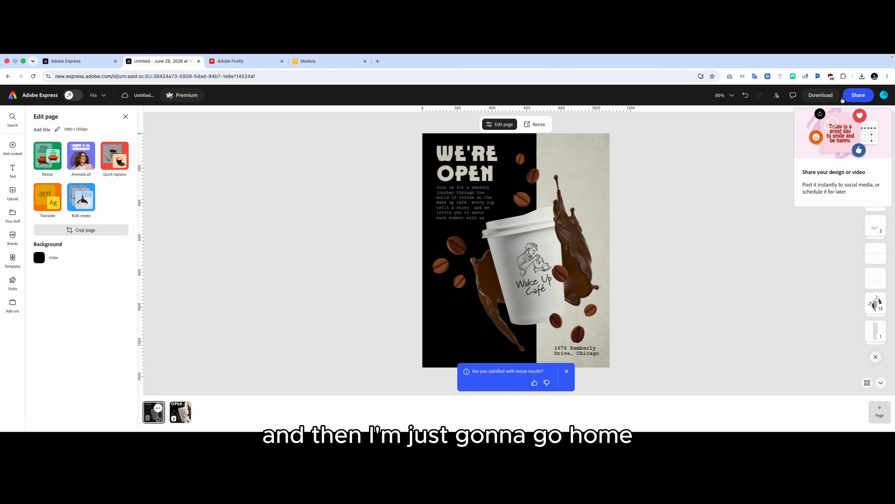
Leave the resized design and start a new post on July 12 in the content calendar.
{"action": "left_click", "coordinate": [13, 95]}
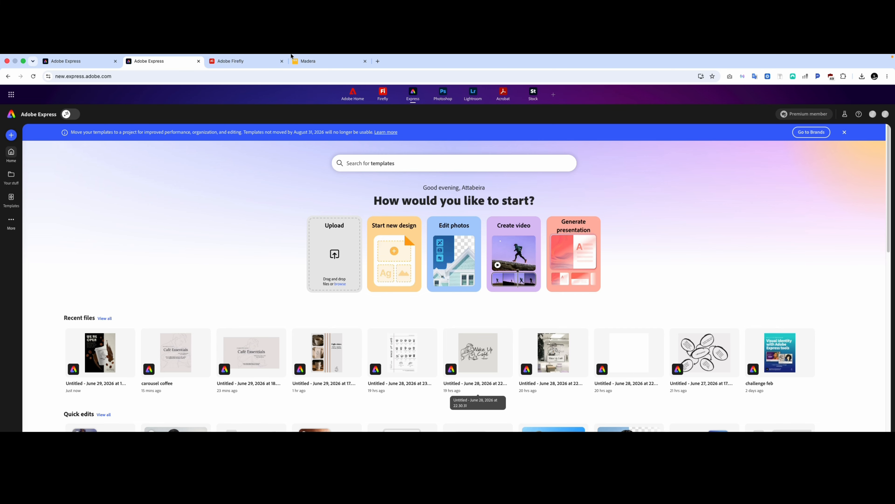
{"action": "left_click", "coordinate": [88, 60]}
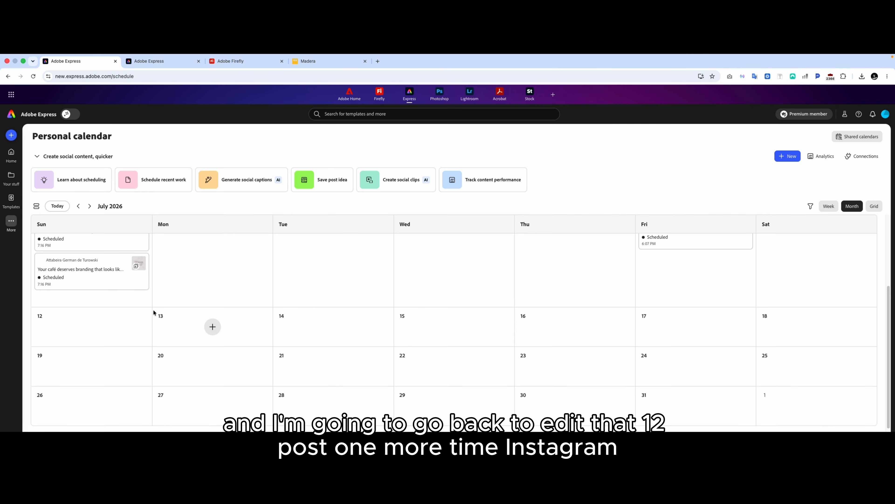
{"action": "left_click", "coordinate": [92, 326]}
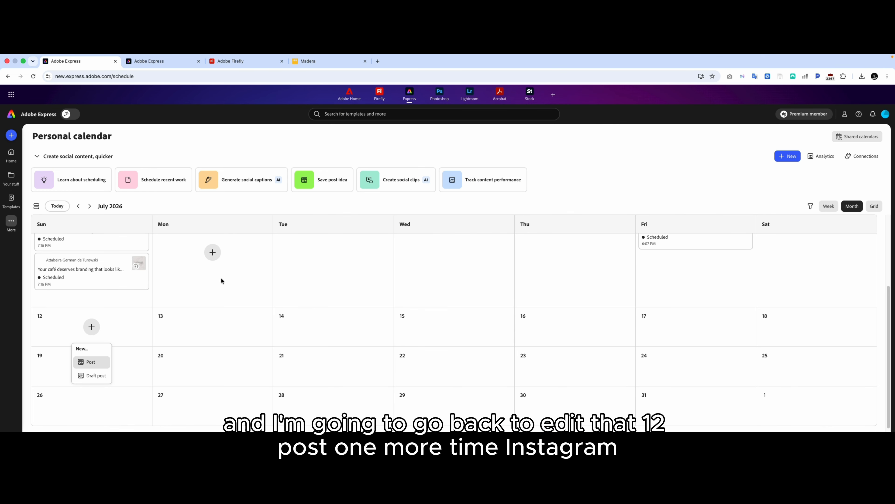
{"action": "left_click", "coordinate": [90, 362]}
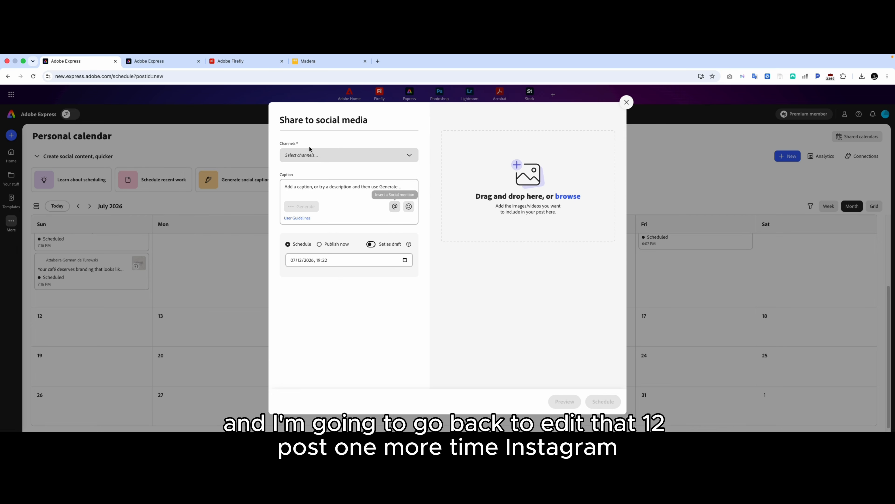
Select the Instagram and Facebook channels for the post and insert the caption beginning "Café owners — this one's for you.".
{"action": "left_click", "coordinate": [310, 155]}
{"action": "left_click", "coordinate": [299, 217]}
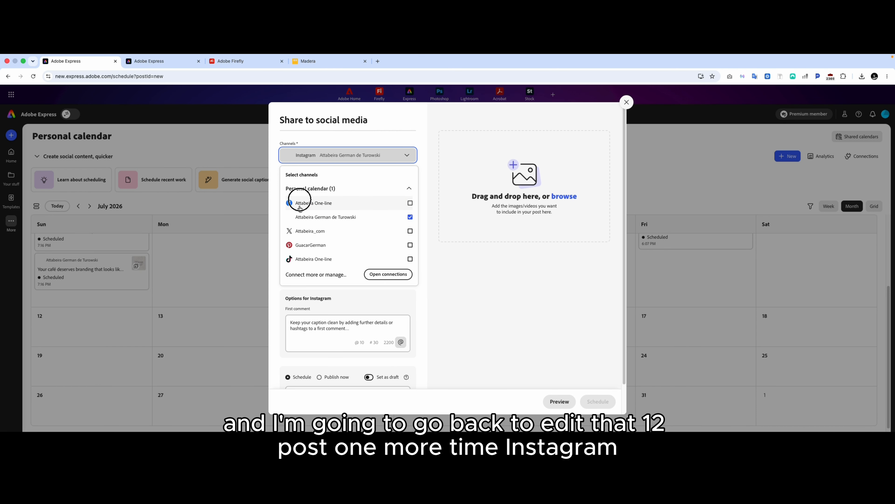
{"action": "left_click", "coordinate": [299, 204]}
{"action": "left_click", "coordinate": [400, 317]}
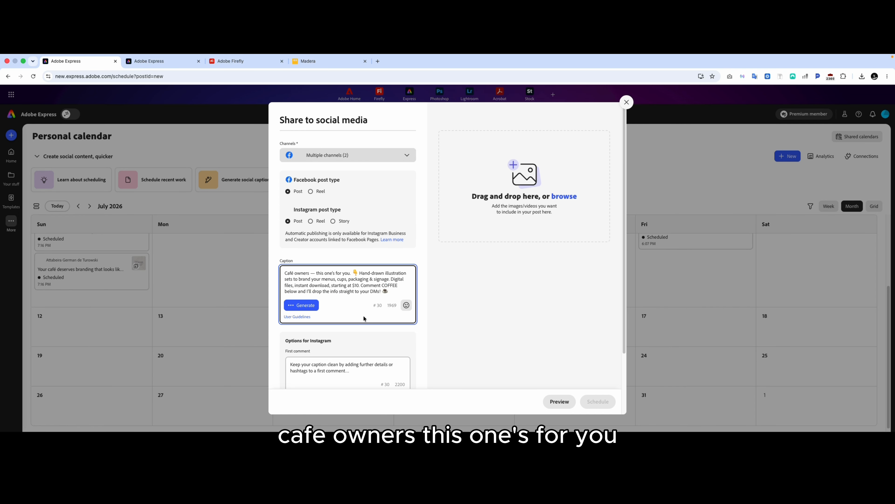
Attach only page 1 of the newest "We're Open" coffee design from the stored files to the post.
{"action": "scroll", "coordinate": [354, 311], "scroll_direction": "down", "scroll_amount": 3}
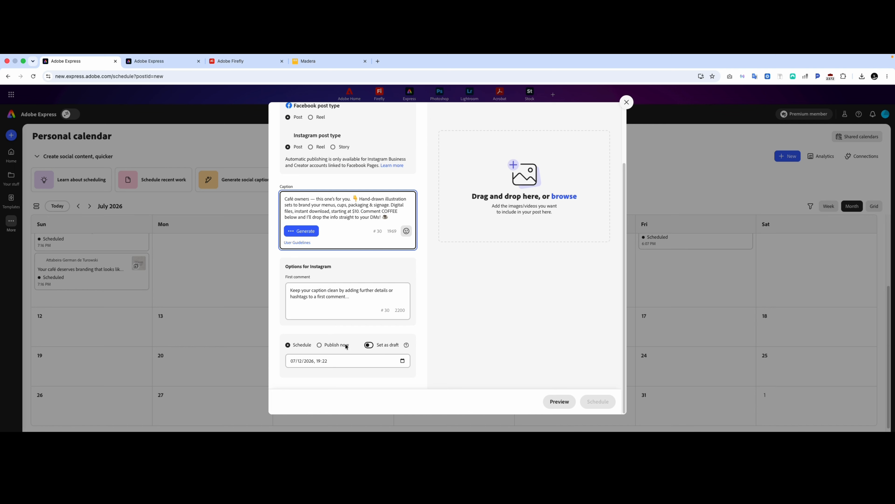
{"action": "left_click", "coordinate": [564, 196]}
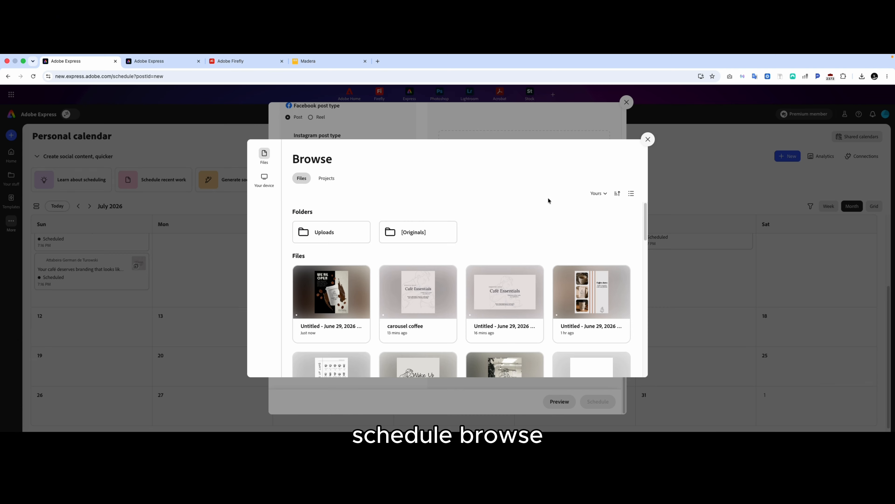
{"action": "left_click", "coordinate": [324, 299]}
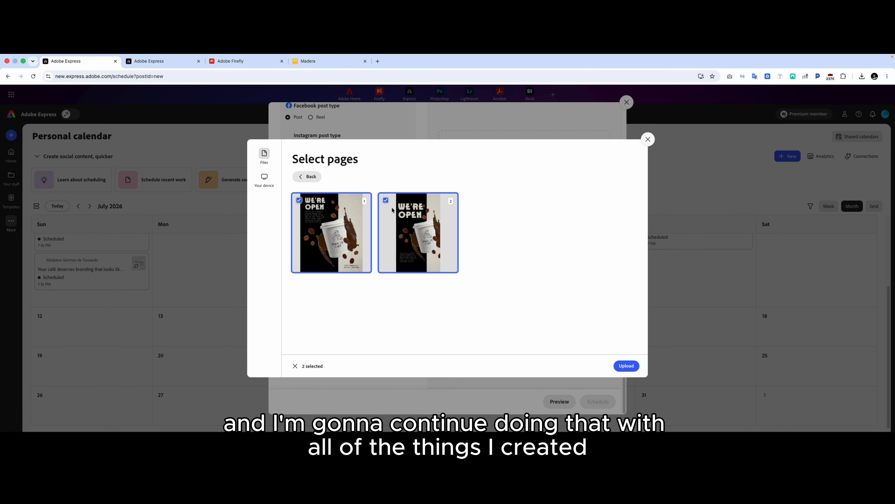
{"action": "left_click", "coordinate": [391, 208]}
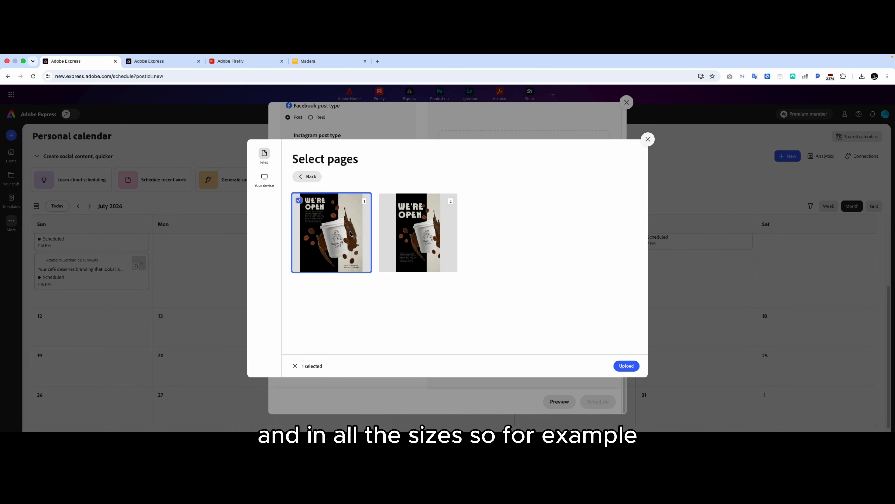
{"action": "left_click", "coordinate": [627, 367]}
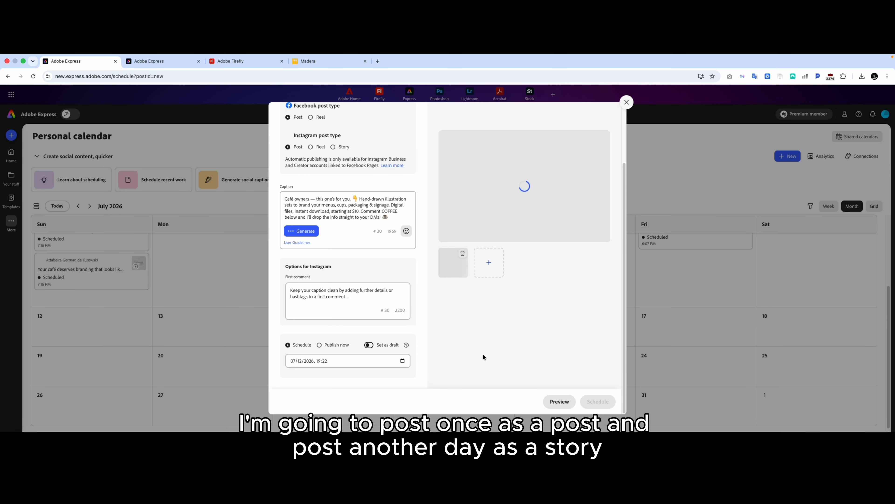